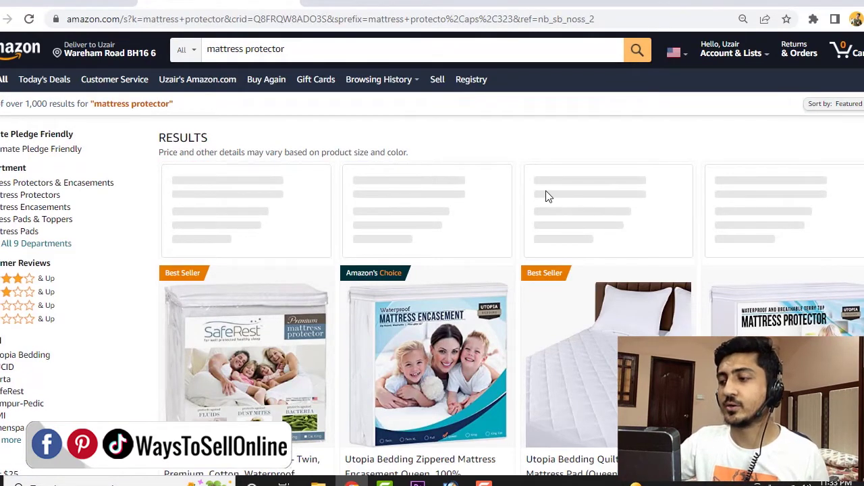
Review the mattress protector search results, switch to the SafeRest Mattress Protector listing and open the SafeRest brand store
{"action": "scroll", "coordinate": [490, 245], "scroll_direction": "down", "scroll_amount": 2}
{"action": "scroll", "coordinate": [477, 234], "scroll_direction": "down", "scroll_amount": 1}
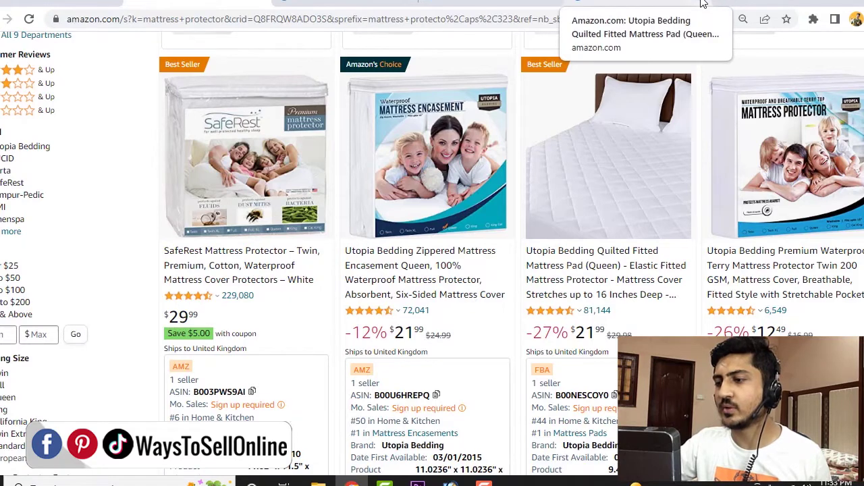
{"action": "left_click", "coordinate": [362, 2]}
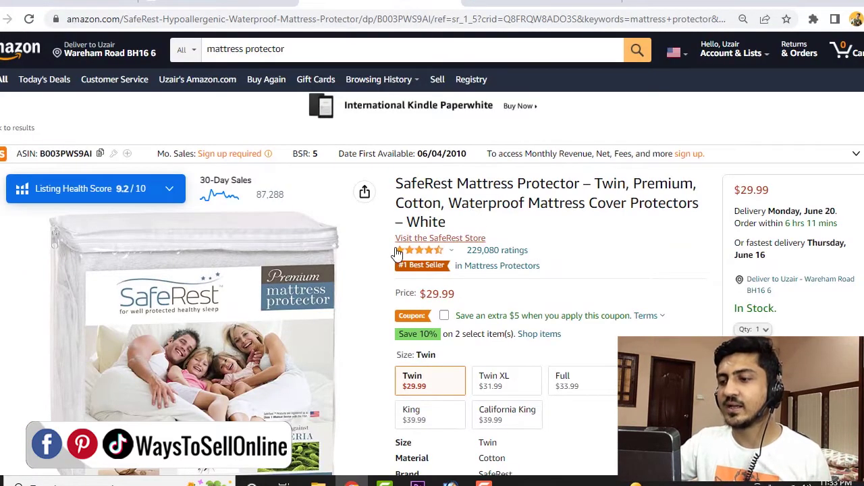
{"action": "left_click", "coordinate": [465, 243]}
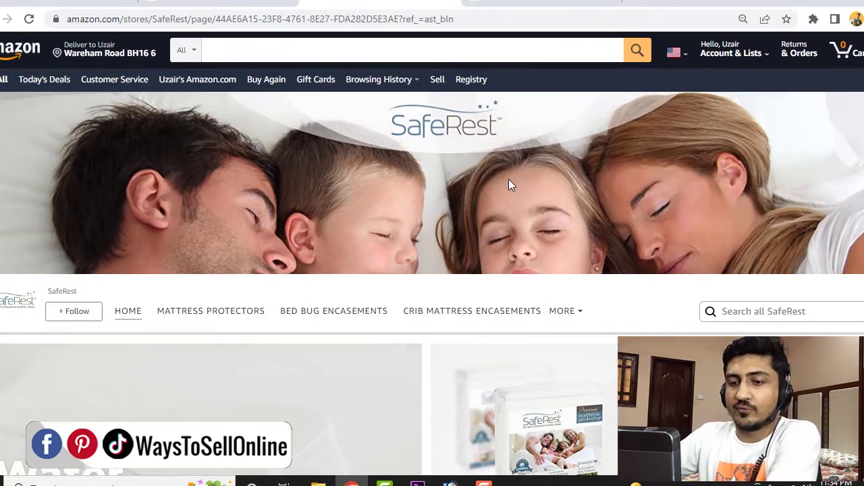
Examine the SafeRest storefront's home page, including its banner, category tiles, best sellers, video, feature tiles and recommended products
{"action": "scroll", "coordinate": [473, 186], "scroll_direction": "down", "scroll_amount": 2}
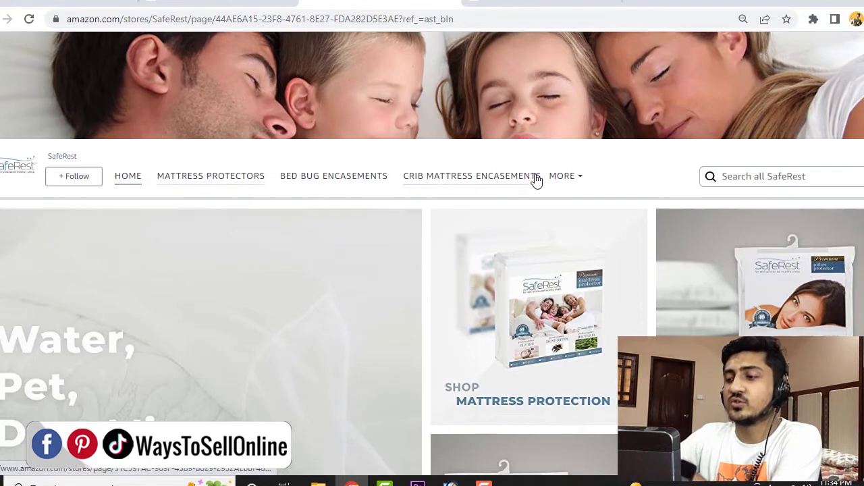
{"action": "scroll", "coordinate": [542, 250], "scroll_direction": "down", "scroll_amount": 4}
{"action": "scroll", "coordinate": [553, 253], "scroll_direction": "up", "scroll_amount": 2}
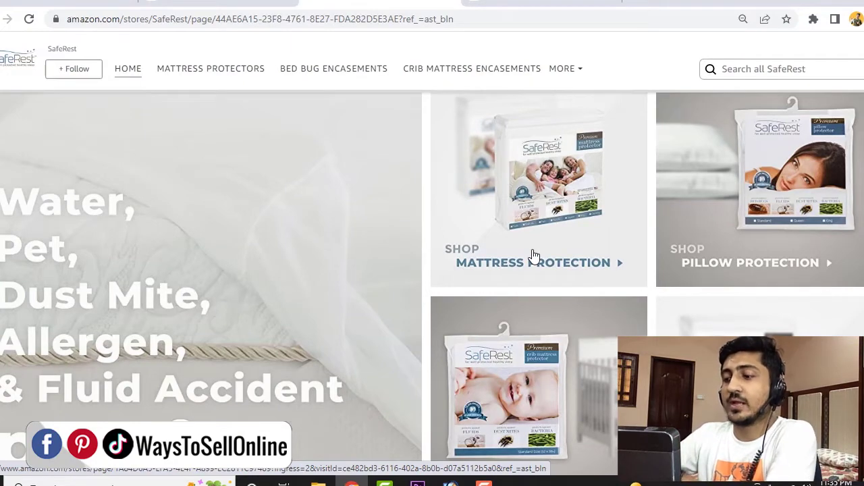
{"action": "scroll", "coordinate": [534, 256], "scroll_direction": "down", "scroll_amount": 5}
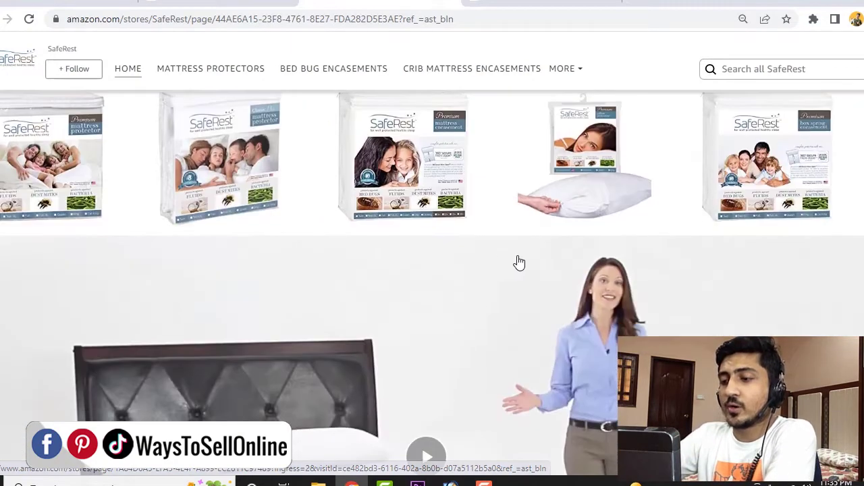
{"action": "scroll", "coordinate": [486, 263], "scroll_direction": "down", "scroll_amount": 2}
{"action": "scroll", "coordinate": [448, 230], "scroll_direction": "up", "scroll_amount": 5}
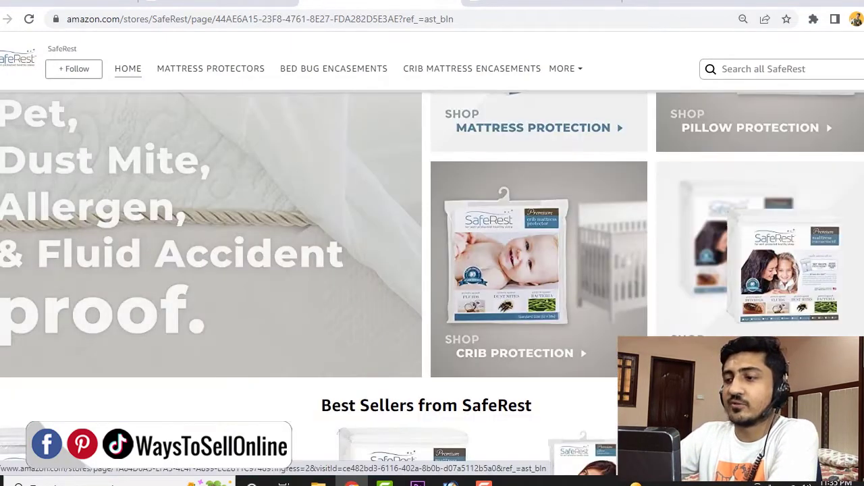
{"action": "scroll", "coordinate": [616, 210], "scroll_direction": "down", "scroll_amount": 2}
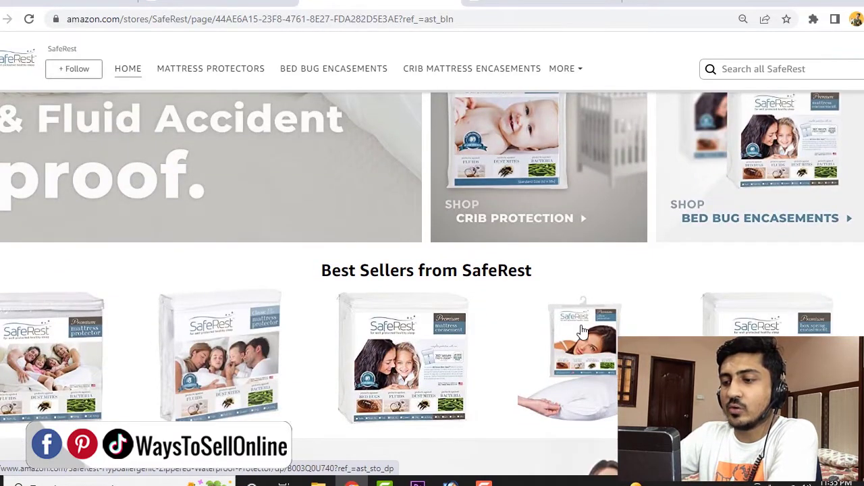
{"action": "scroll", "coordinate": [582, 331], "scroll_direction": "down", "scroll_amount": 2}
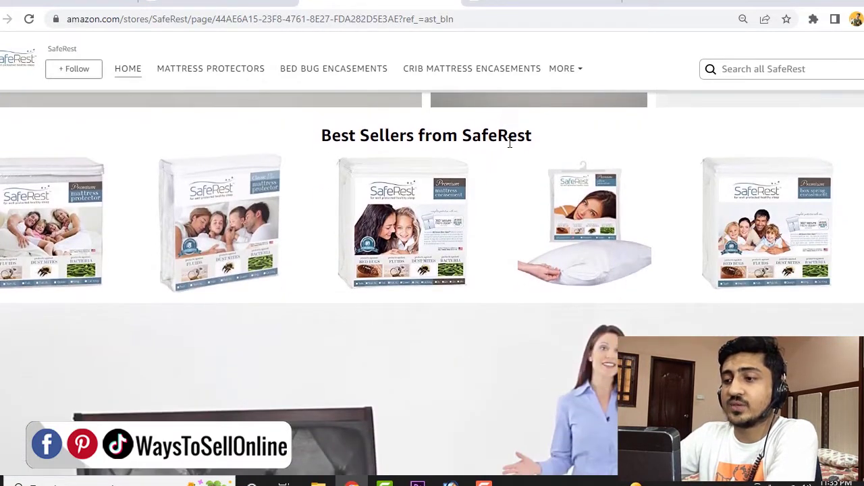
{"action": "scroll", "coordinate": [432, 295], "scroll_direction": "down", "scroll_amount": 3}
{"action": "scroll", "coordinate": [430, 315], "scroll_direction": "down", "scroll_amount": 10}
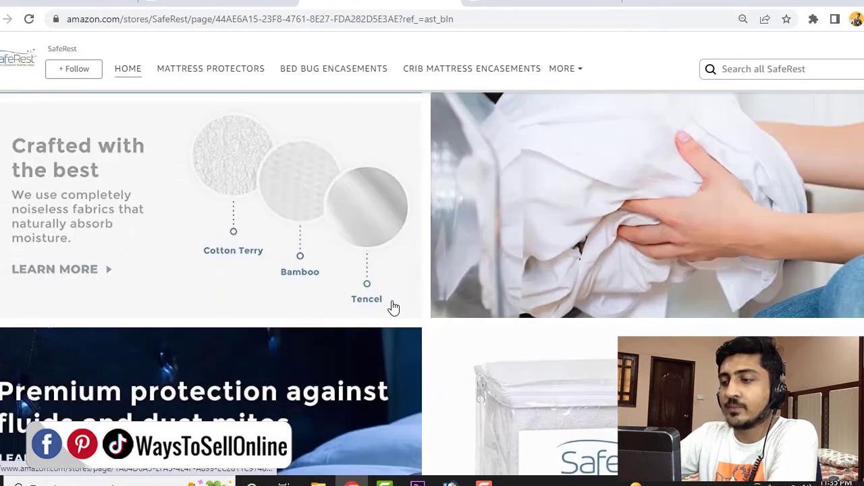
{"action": "scroll", "coordinate": [394, 307], "scroll_direction": "down", "scroll_amount": 5}
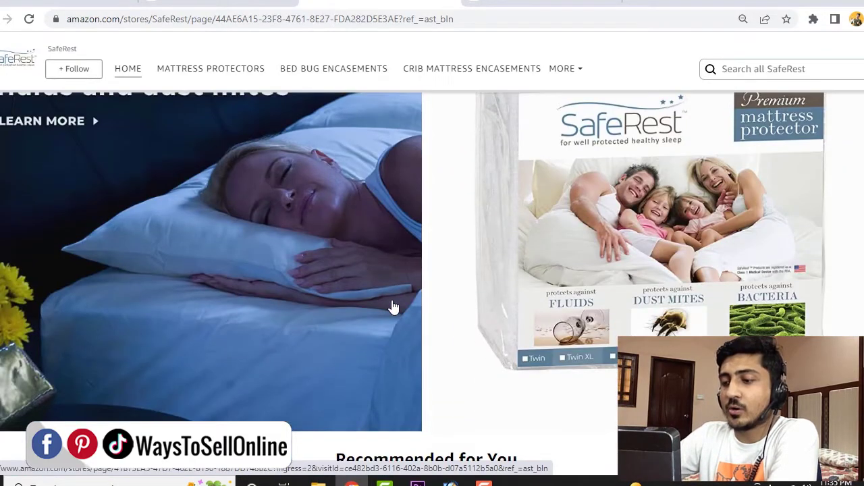
{"action": "scroll", "coordinate": [393, 307], "scroll_direction": "down", "scroll_amount": 4}
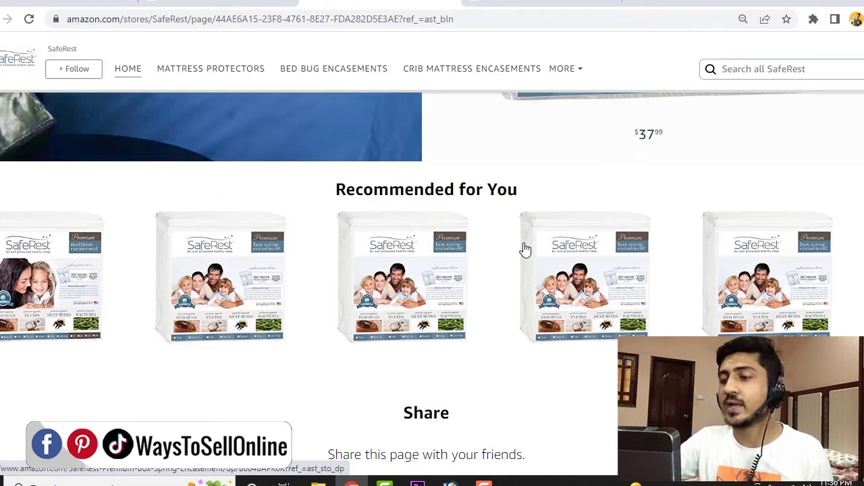
{"action": "scroll", "coordinate": [498, 251], "scroll_direction": "up", "scroll_amount": 7}
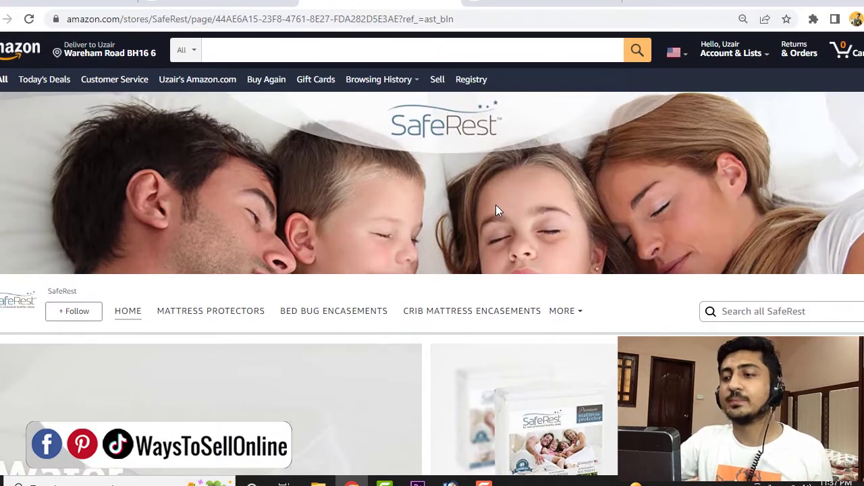
{"action": "scroll", "coordinate": [349, 214], "scroll_direction": "down", "scroll_amount": 5}
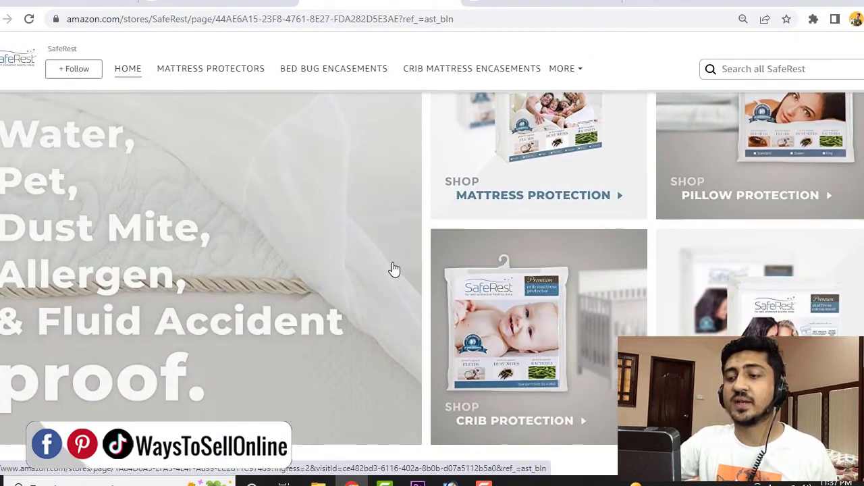
{"action": "scroll", "coordinate": [394, 270], "scroll_direction": "down", "scroll_amount": 4}
{"action": "scroll", "coordinate": [385, 261], "scroll_direction": "down", "scroll_amount": 2}
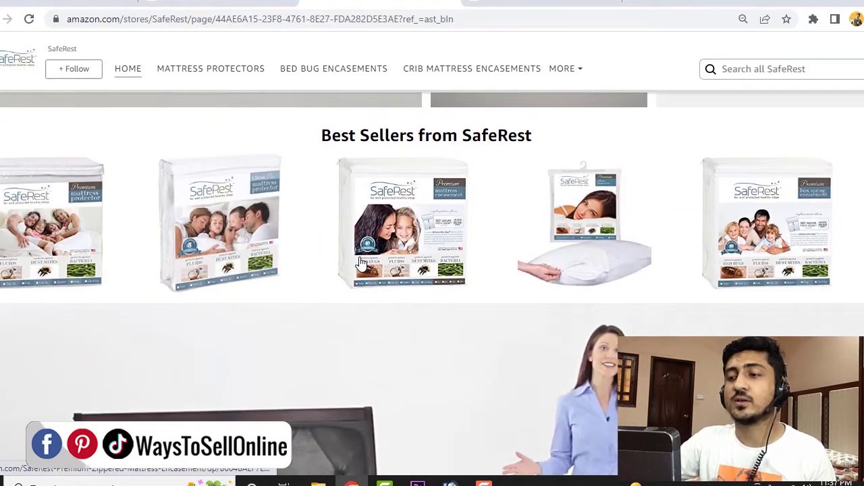
{"action": "scroll", "coordinate": [361, 264], "scroll_direction": "down", "scroll_amount": 6}
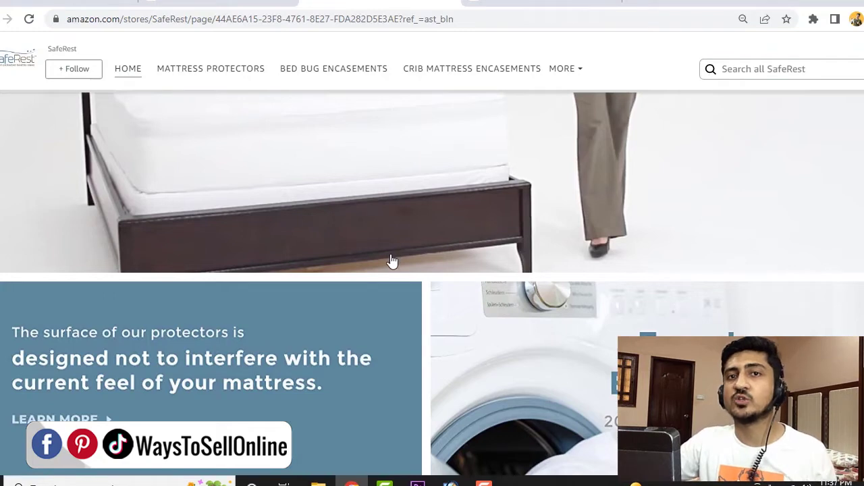
Open the Utopia Bedding store from its zippered mattress encasement listing and examine the home page's video and product sections
{"action": "left_click", "coordinate": [516, 1]}
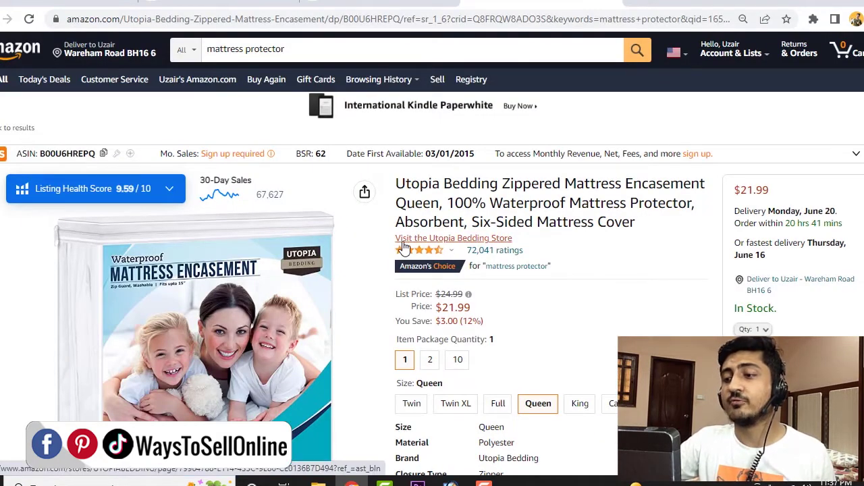
{"action": "left_click", "coordinate": [464, 241]}
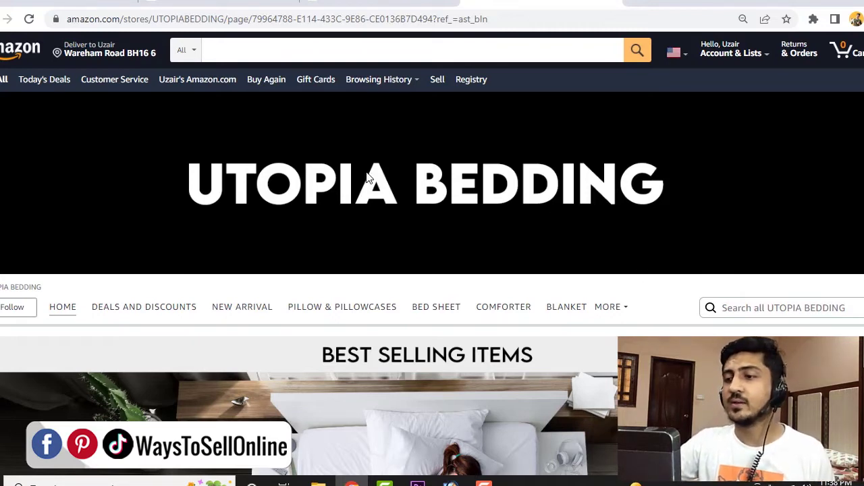
{"action": "scroll", "coordinate": [143, 231], "scroll_direction": "down", "scroll_amount": 1}
{"action": "scroll", "coordinate": [343, 243], "scroll_direction": "down", "scroll_amount": 4}
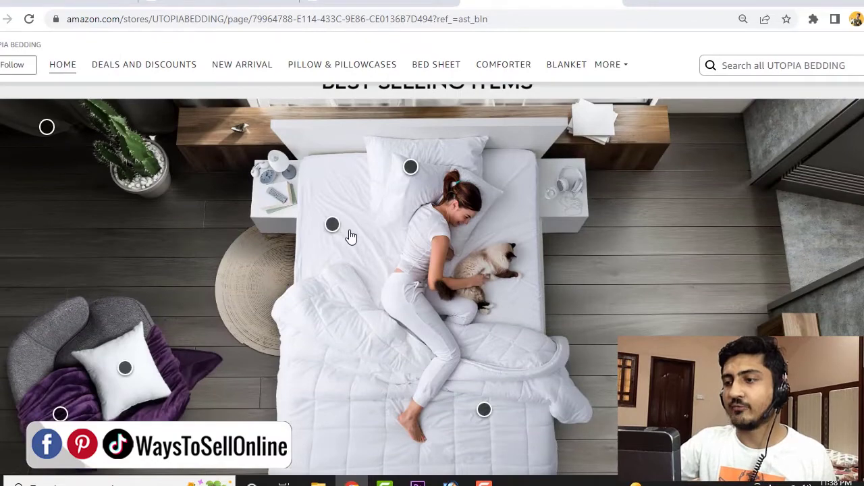
{"action": "scroll", "coordinate": [349, 237], "scroll_direction": "down", "scroll_amount": 6}
{"action": "scroll", "coordinate": [352, 233], "scroll_direction": "down", "scroll_amount": 5}
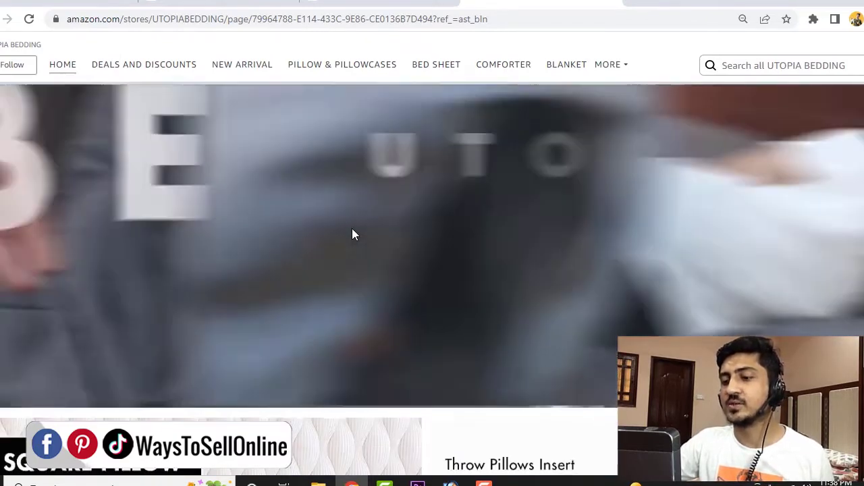
{"action": "scroll", "coordinate": [352, 235], "scroll_direction": "down", "scroll_amount": 5}
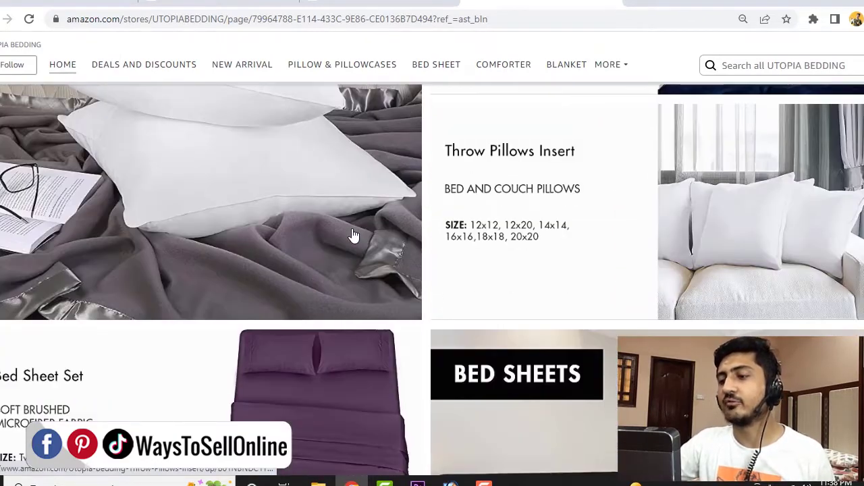
{"action": "scroll", "coordinate": [353, 235], "scroll_direction": "down", "scroll_amount": 3}
{"action": "scroll", "coordinate": [353, 234], "scroll_direction": "down", "scroll_amount": 8}
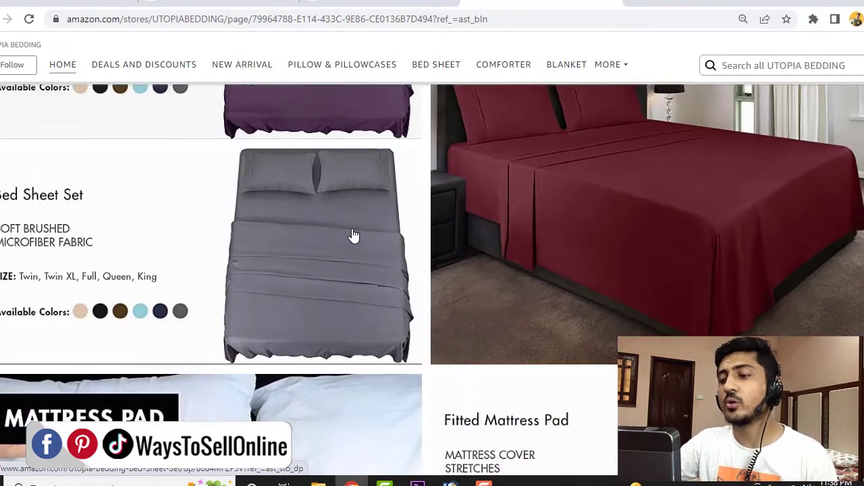
{"action": "scroll", "coordinate": [352, 234], "scroll_direction": "down", "scroll_amount": 8}
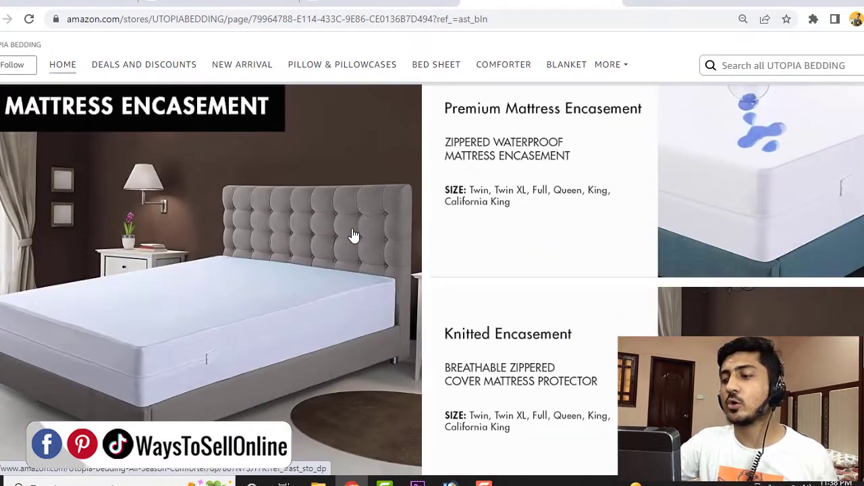
{"action": "scroll", "coordinate": [352, 235], "scroll_direction": "down", "scroll_amount": 4}
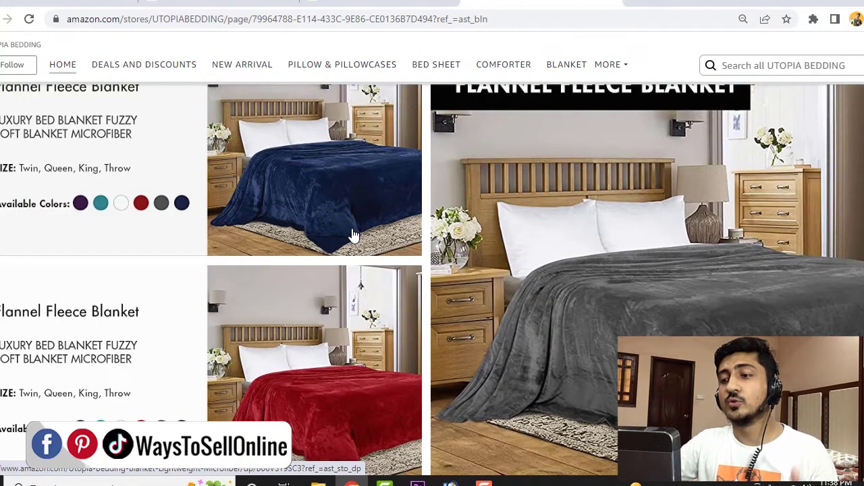
{"action": "scroll", "coordinate": [352, 235], "scroll_direction": "down", "scroll_amount": 4}
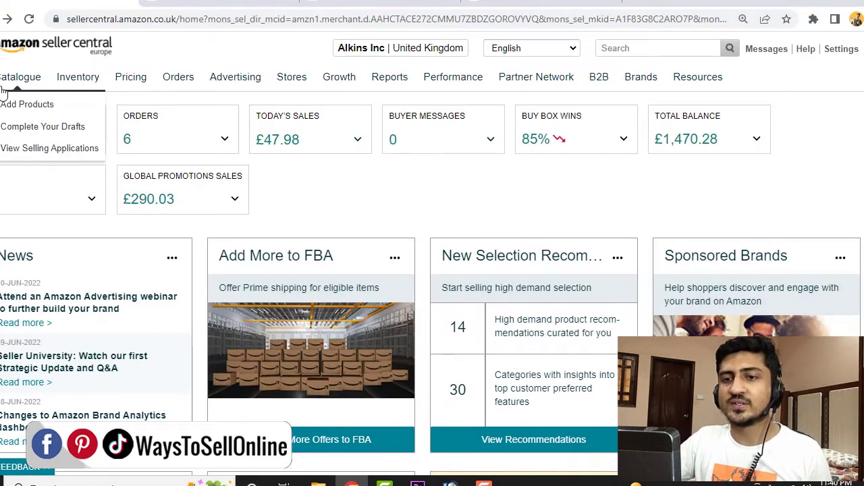
Switch to Amazon Seller Central, go to store management and create a store for the HYGIENETEX brand
{"action": "mouse_move", "coordinate": [216, 91]}
{"action": "mouse_move", "coordinate": [287, 88]}
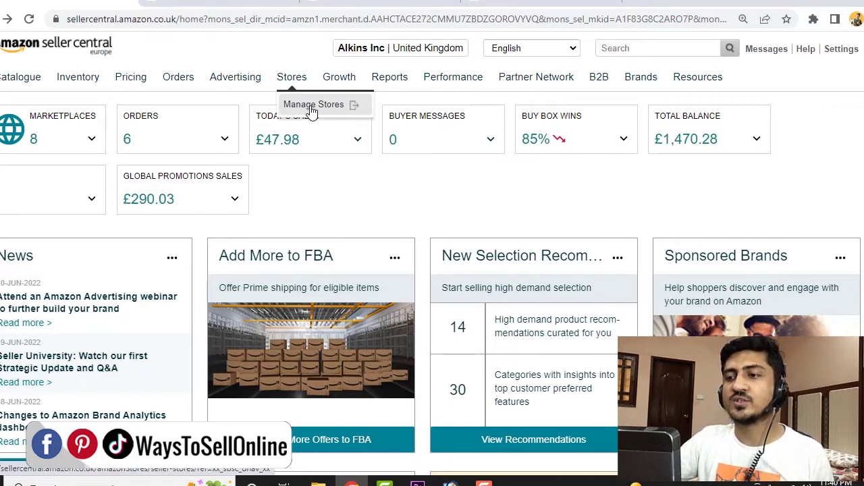
{"action": "left_click", "coordinate": [311, 106]}
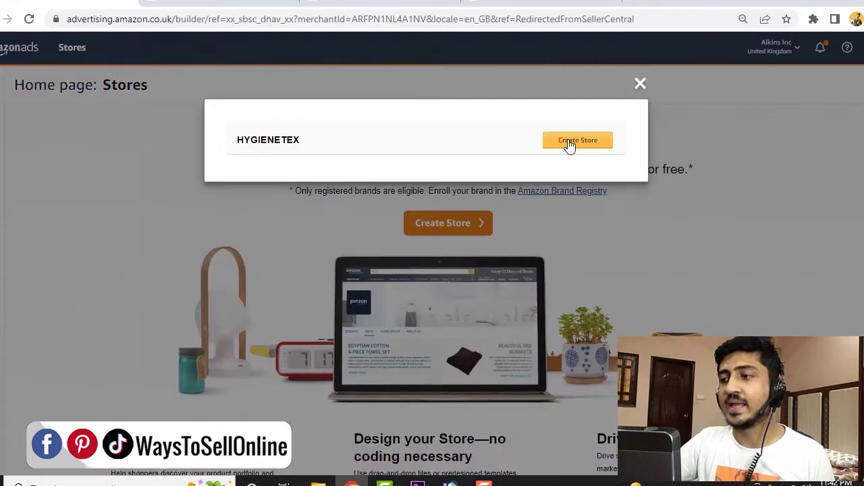
{"action": "left_click", "coordinate": [569, 142]}
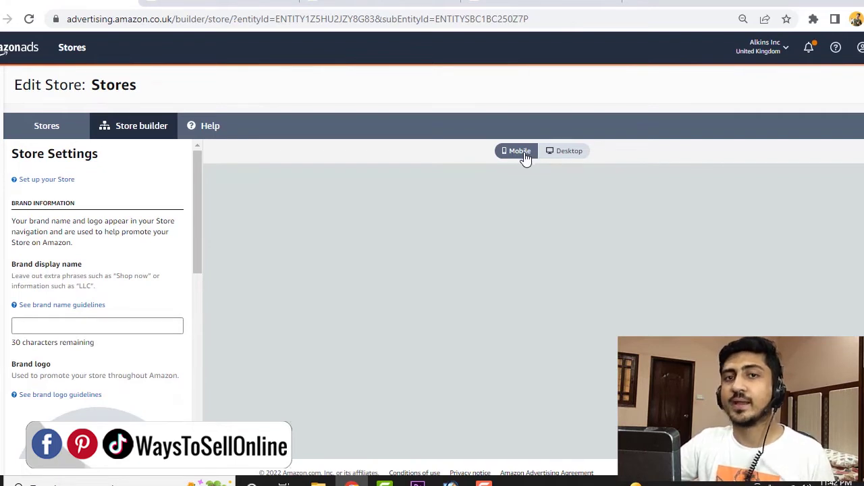
Compare the desktop and mobile previews of the new store, finishing on the desktop view
{"action": "left_click", "coordinate": [561, 152]}
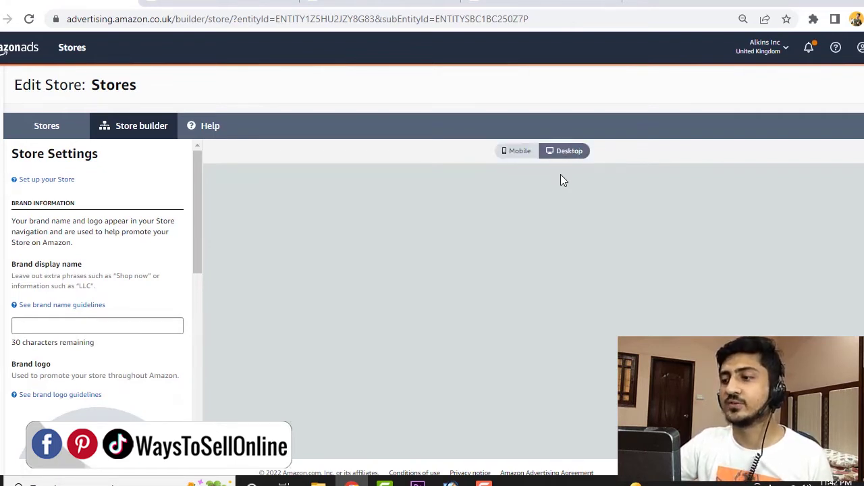
{"action": "left_click", "coordinate": [517, 155]}
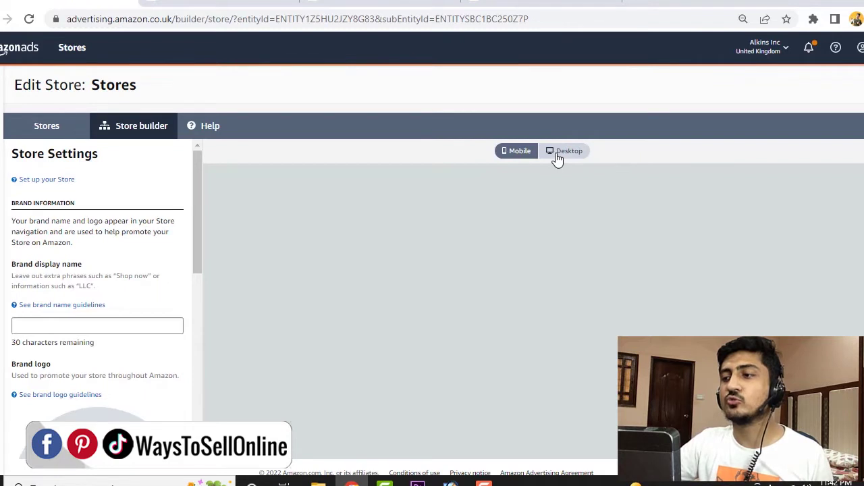
{"action": "left_click", "coordinate": [558, 158]}
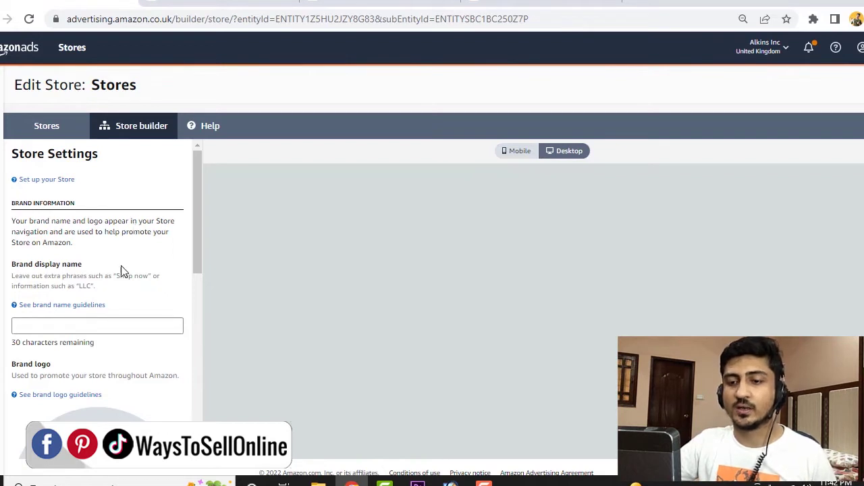
Set the brand display name to "Demo" in the store settings
{"action": "scroll", "coordinate": [77, 301], "scroll_direction": "down", "scroll_amount": 1}
{"action": "left_click", "coordinate": [87, 264]}
{"action": "type", "text": "Demo"}
Upload "Sf logo.jpg" from the Desktop folder as the brand logo
{"action": "scroll", "coordinate": [101, 324], "scroll_direction": "down", "scroll_amount": 2}
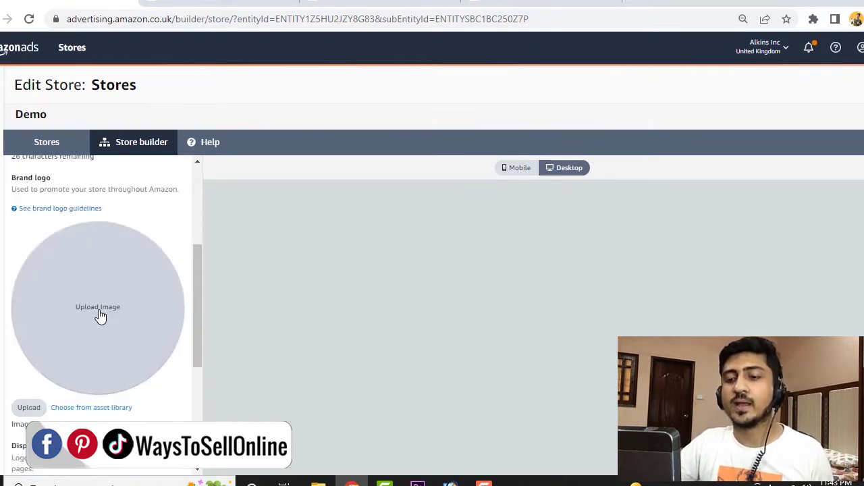
{"action": "scroll", "coordinate": [100, 316], "scroll_direction": "down", "scroll_amount": 1}
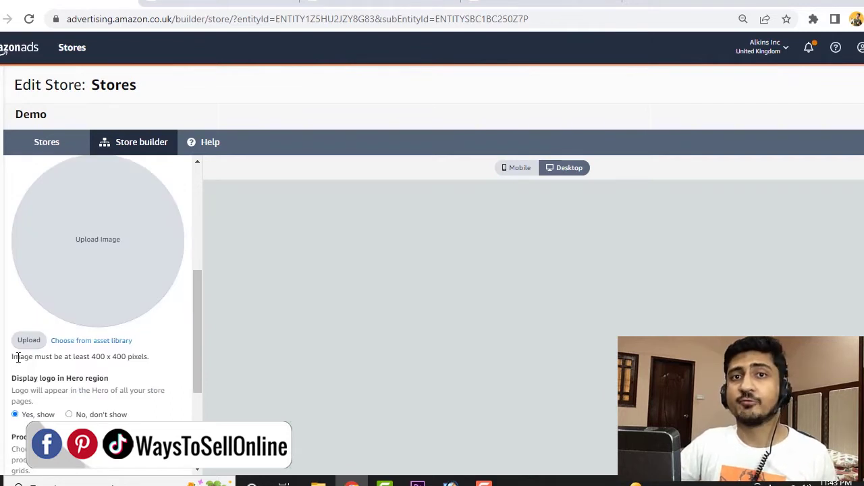
{"action": "left_click_drag", "start_coordinate": [92, 357], "coordinate": [157, 363]}
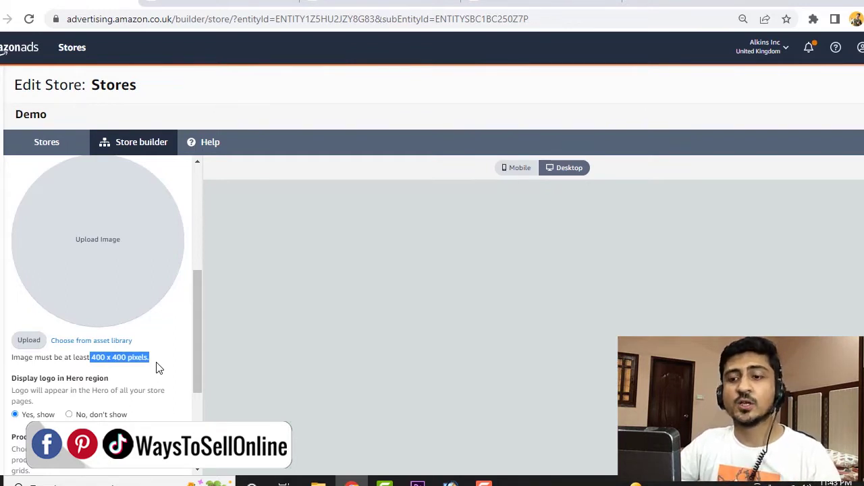
{"action": "left_click", "coordinate": [106, 251]}
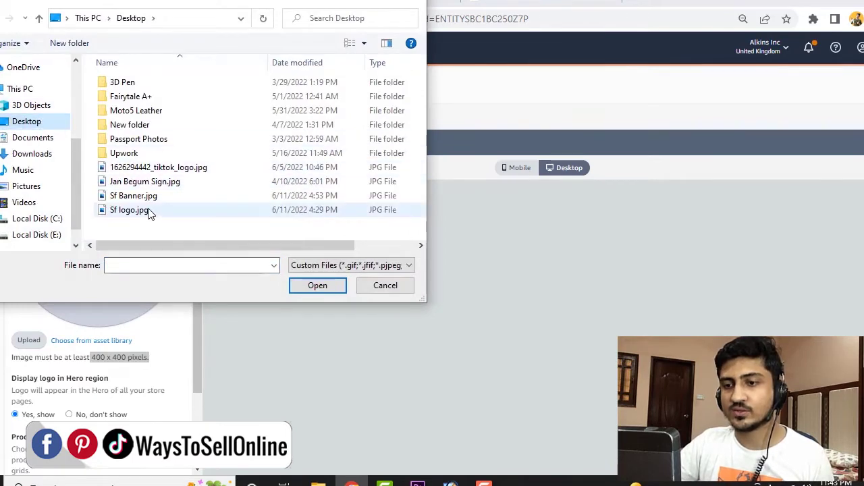
{"action": "double_click", "coordinate": [130, 210]}
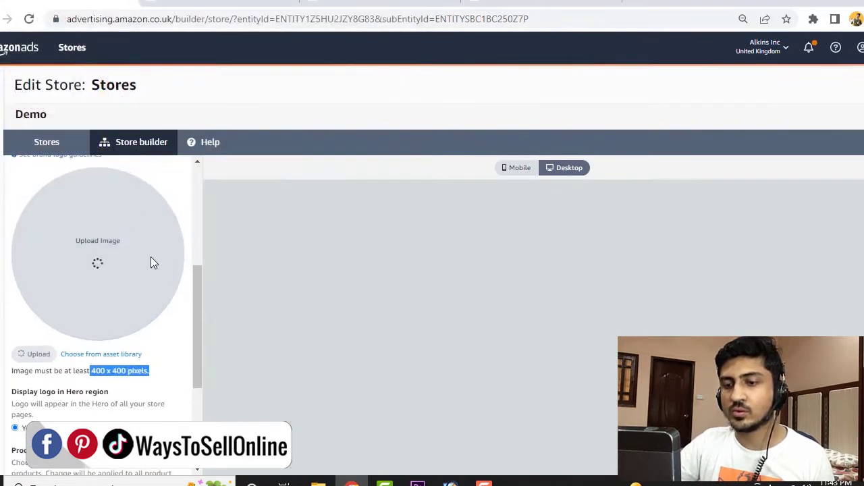
Review the setting for displaying the logo in the hero region and examine the logo and header areas of the SafeRest and Utopia Bedding stores
{"action": "scroll", "coordinate": [151, 260], "scroll_direction": "down", "scroll_amount": 3}
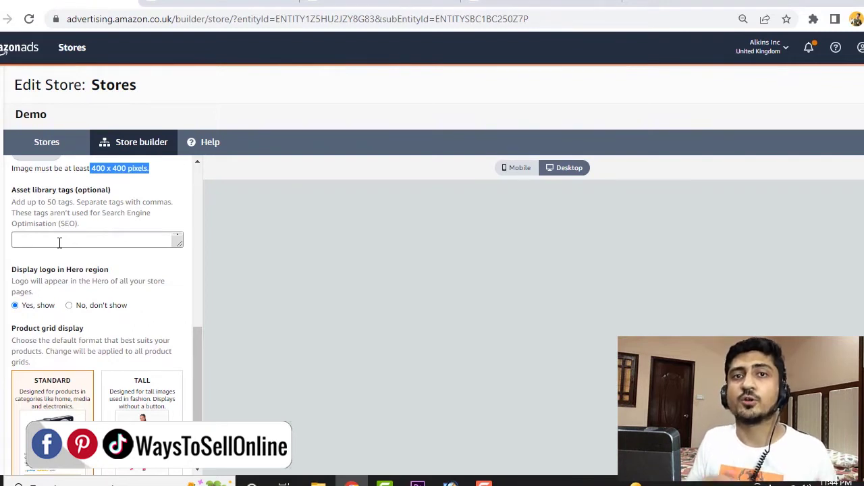
{"action": "scroll", "coordinate": [102, 264], "scroll_direction": "down", "scroll_amount": 2}
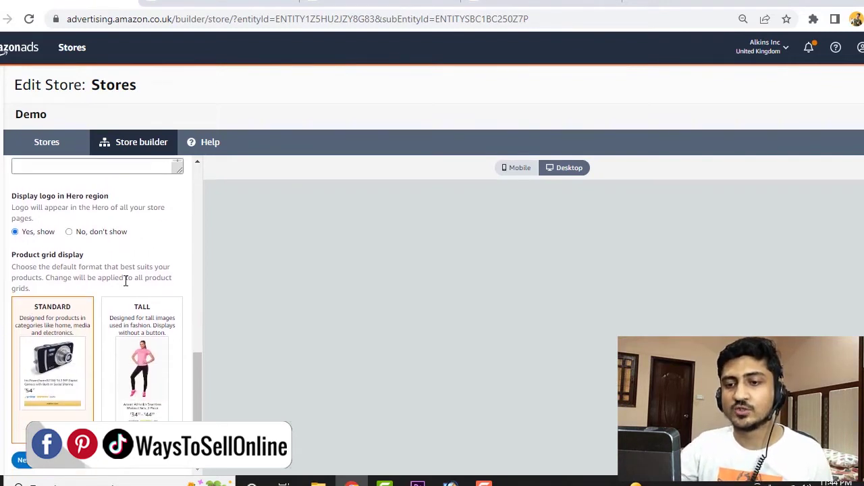
{"action": "left_click_drag", "start_coordinate": [12, 198], "coordinate": [122, 200]}
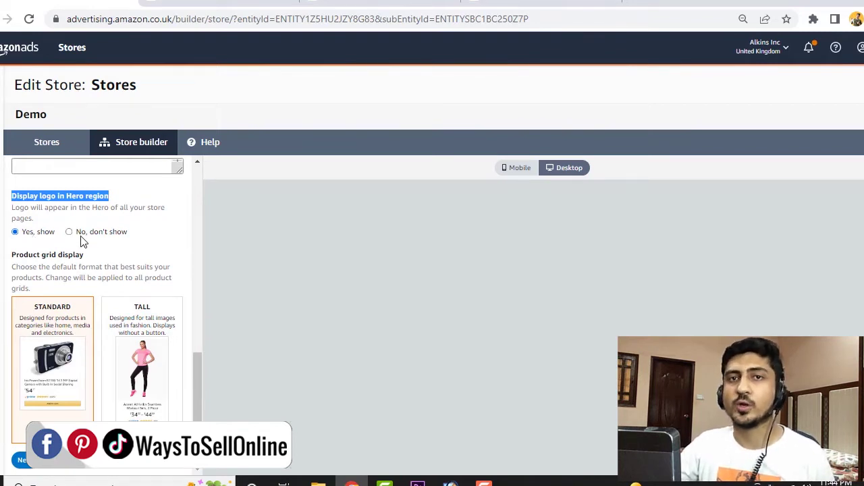
{"action": "left_click", "coordinate": [395, 2]}
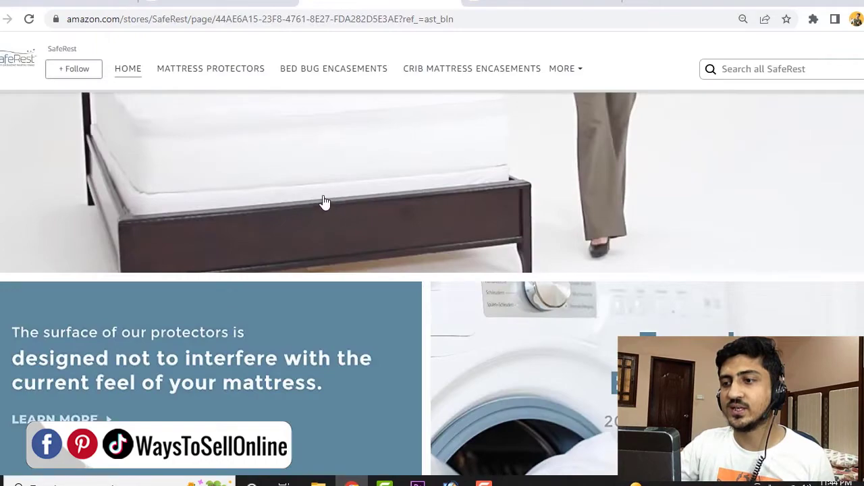
{"action": "scroll", "coordinate": [357, 200], "scroll_direction": "up", "scroll_amount": 3}
{"action": "scroll", "coordinate": [359, 206], "scroll_direction": "up", "scroll_amount": 6}
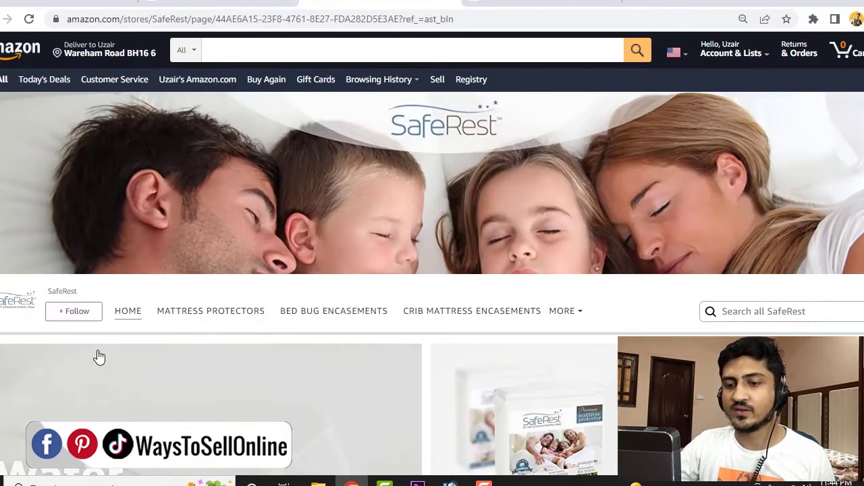
{"action": "key", "text": "ctrl+Tab"}
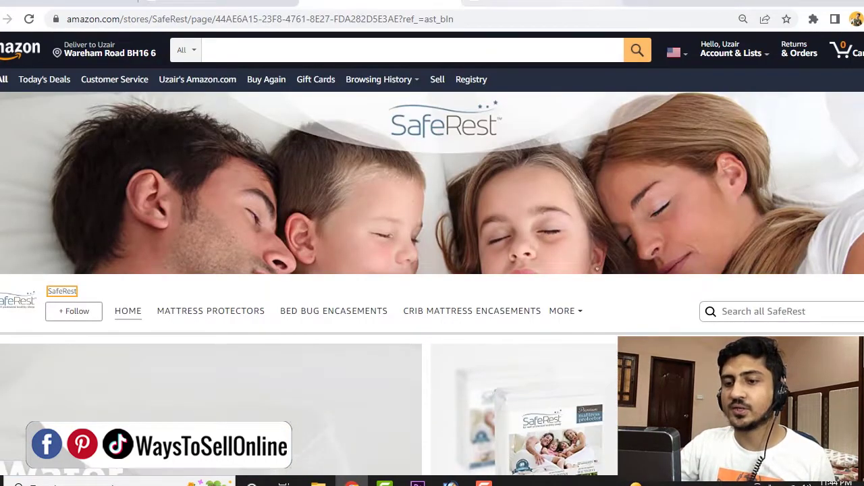
{"action": "scroll", "coordinate": [23, 310], "scroll_direction": "up", "scroll_amount": 3}
{"action": "scroll", "coordinate": [535, 257], "scroll_direction": "up", "scroll_amount": 5}
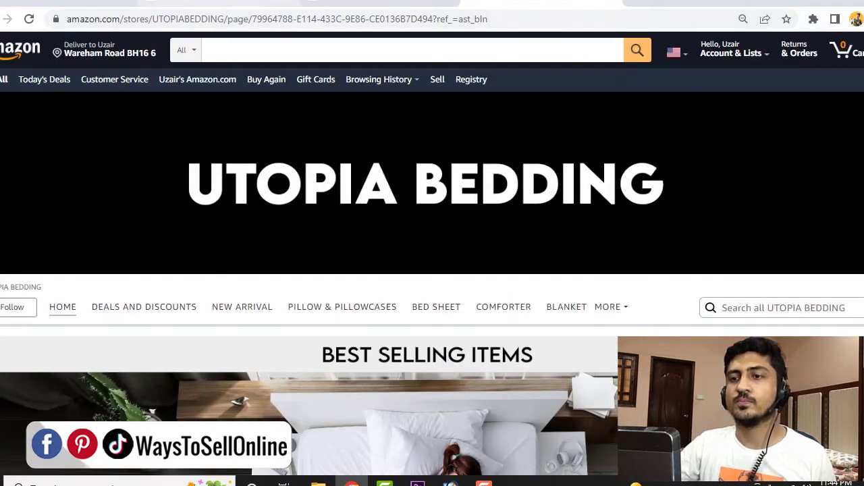
Return to the store builder, continue with the Standard product grid and set the home page's meta description to "demo description"
{"action": "left_click", "coordinate": [24, 3]}
{"action": "scroll", "coordinate": [75, 264], "scroll_direction": "down", "scroll_amount": 1}
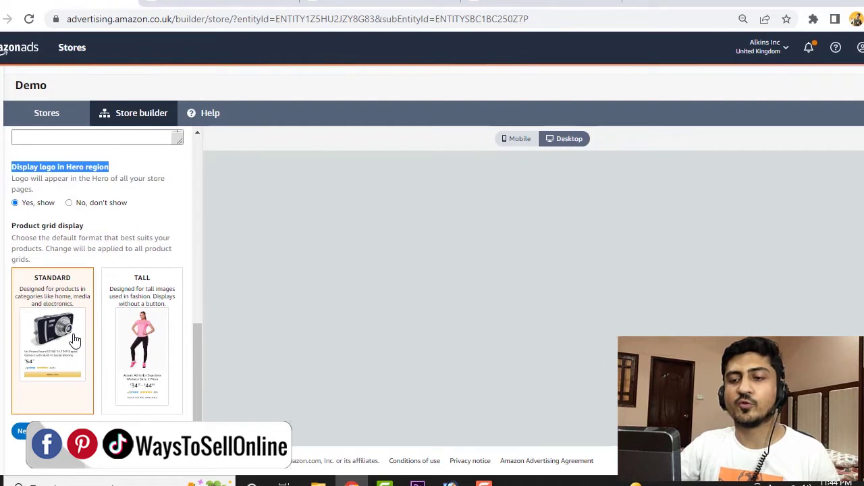
{"action": "left_click", "coordinate": [21, 431]}
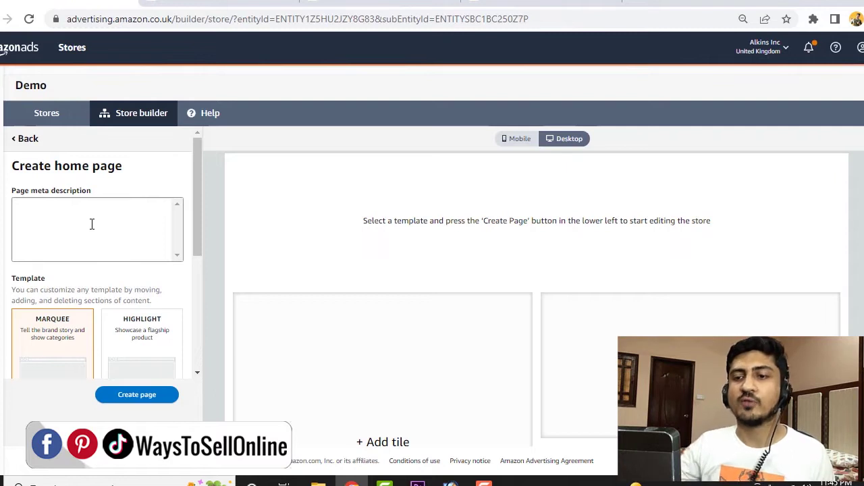
{"action": "left_click", "coordinate": [91, 224]}
{"action": "type", "text": "demo description"}
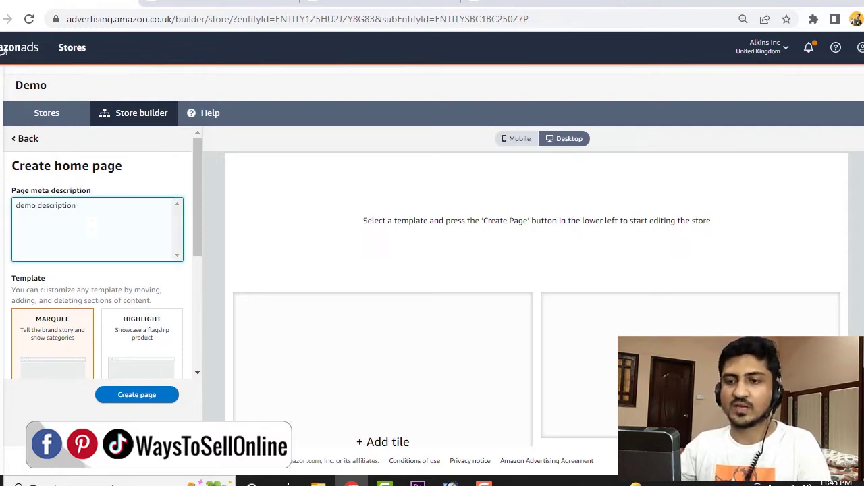
Compare the available home page templates, and examine the SafeRest home page's category tiles, best sellers and video section as a layout reference
{"action": "scroll", "coordinate": [92, 224], "scroll_direction": "down", "scroll_amount": 1}
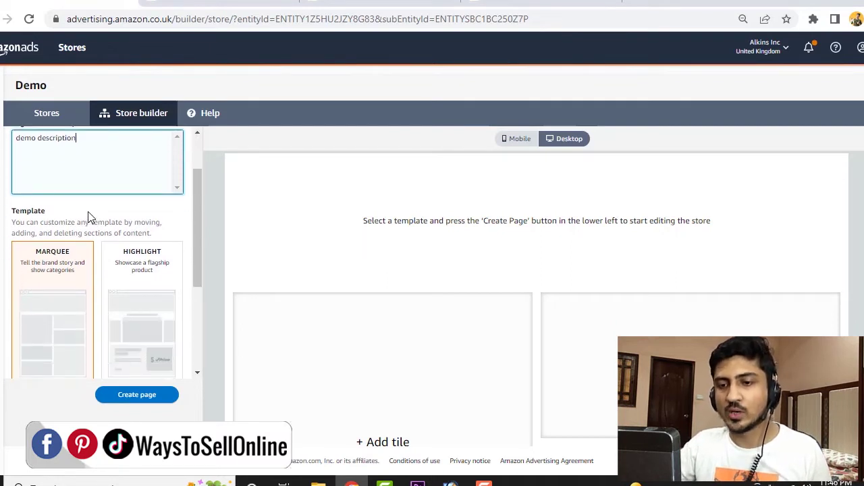
{"action": "scroll", "coordinate": [88, 215], "scroll_direction": "down", "scroll_amount": 1}
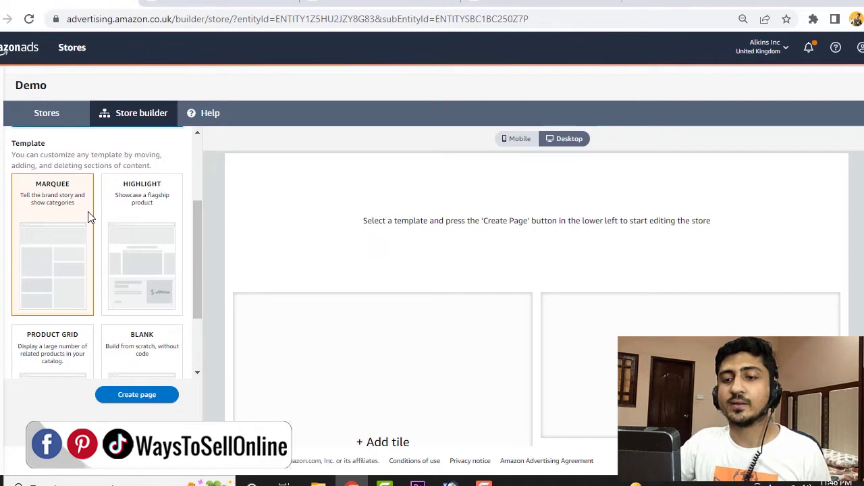
{"action": "scroll", "coordinate": [127, 220], "scroll_direction": "down", "scroll_amount": 1}
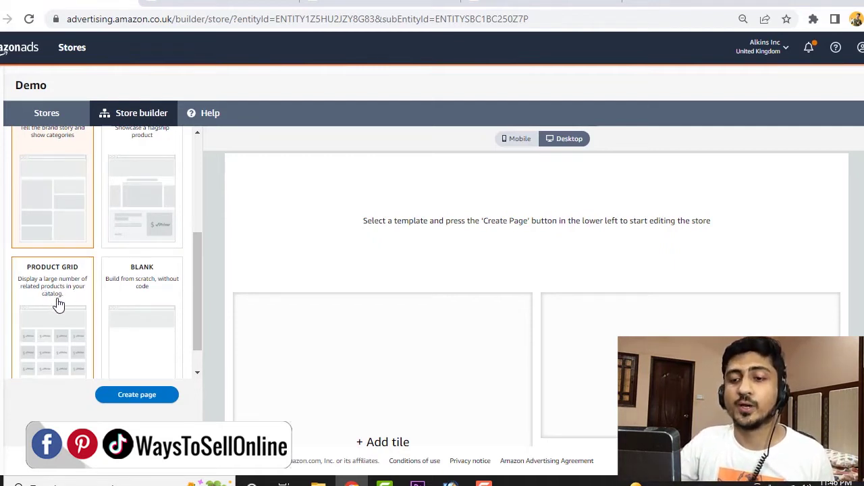
{"action": "scroll", "coordinate": [57, 331], "scroll_direction": "down", "scroll_amount": 1}
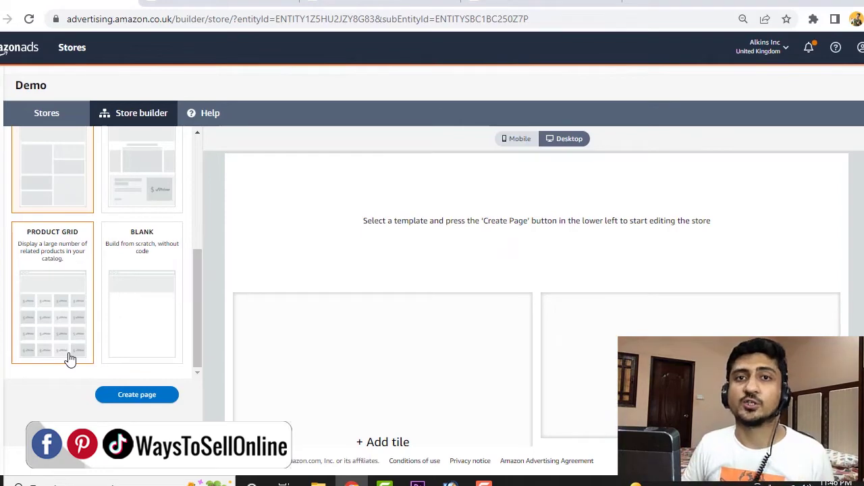
{"action": "scroll", "coordinate": [74, 334], "scroll_direction": "up", "scroll_amount": 3}
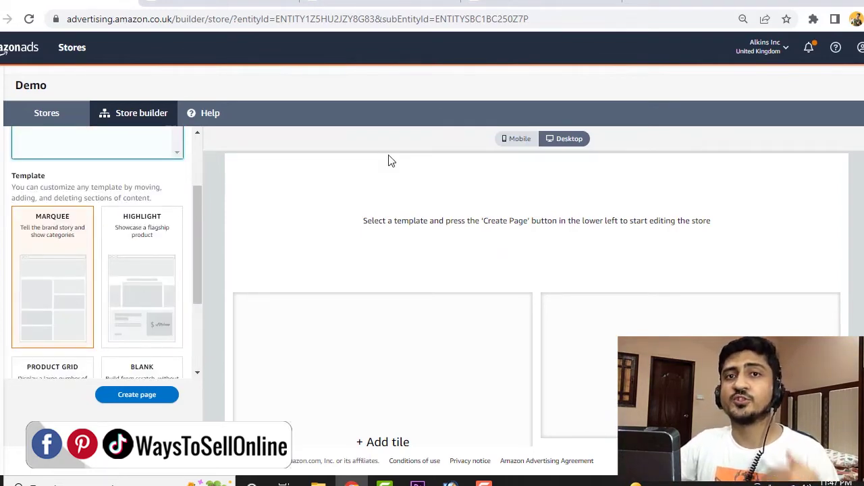
{"action": "left_click", "coordinate": [380, 3]}
{"action": "scroll", "coordinate": [353, 253], "scroll_direction": "down", "scroll_amount": 10}
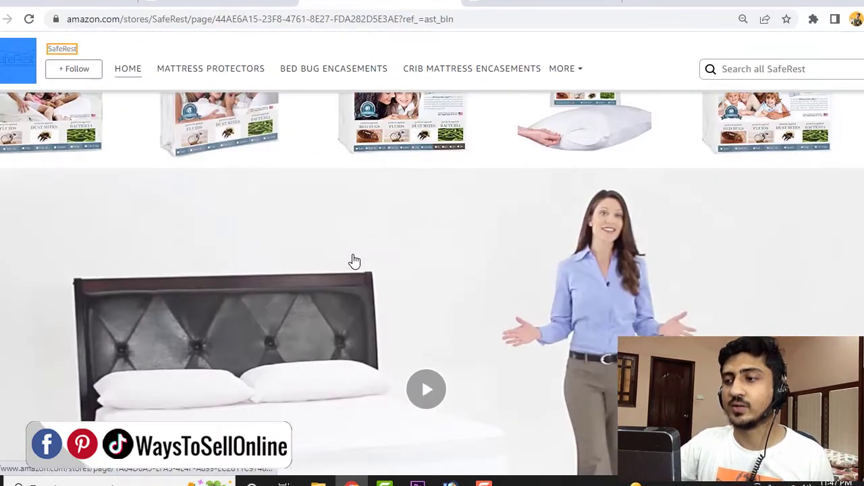
{"action": "scroll", "coordinate": [284, 229], "scroll_direction": "up", "scroll_amount": 5}
{"action": "scroll", "coordinate": [277, 193], "scroll_direction": "down", "scroll_amount": 3}
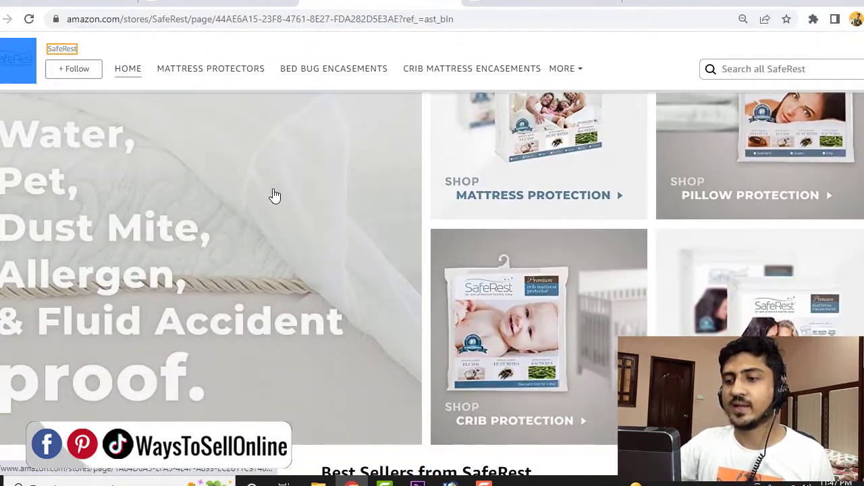
{"action": "scroll", "coordinate": [338, 259], "scroll_direction": "down", "scroll_amount": 3}
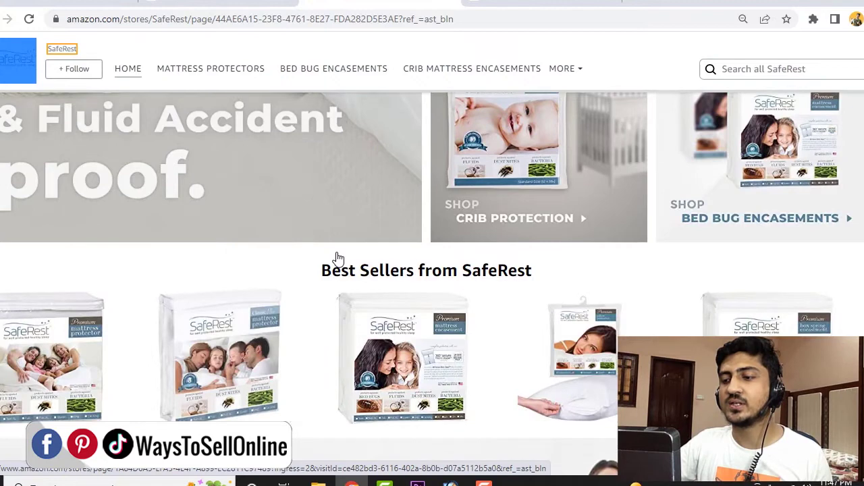
{"action": "scroll", "coordinate": [442, 293], "scroll_direction": "down", "scroll_amount": 2}
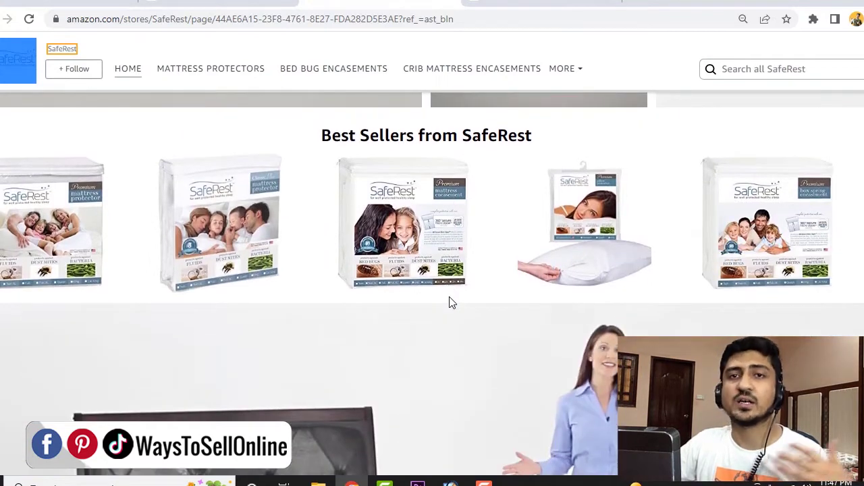
Return to the store builder and create the home page with the Marquee template
{"action": "left_click", "coordinate": [74, 4]}
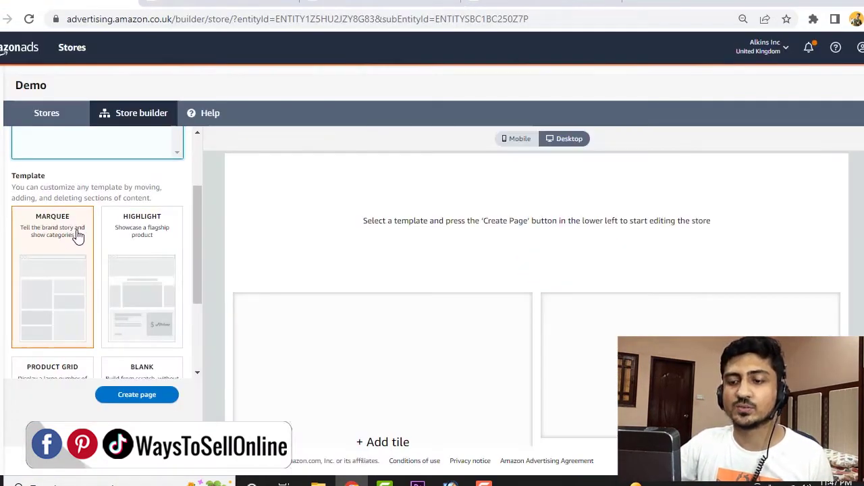
{"action": "scroll", "coordinate": [68, 284], "scroll_direction": "down", "scroll_amount": 1}
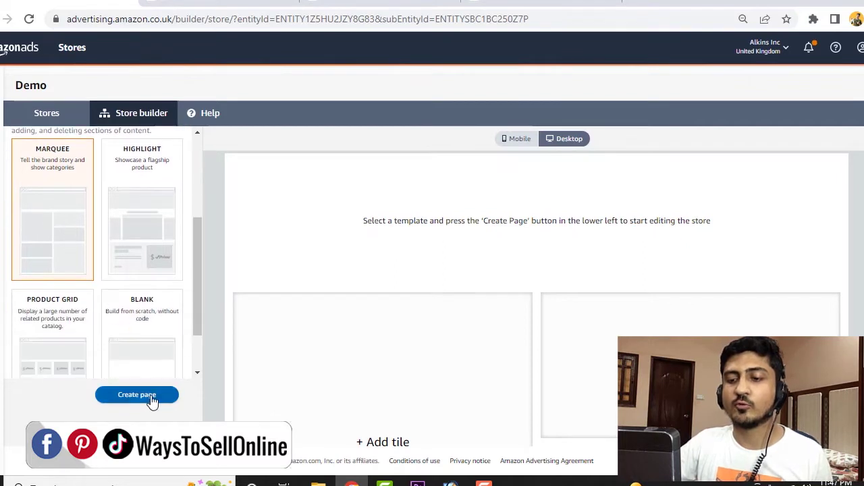
{"action": "left_click", "coordinate": [150, 399]}
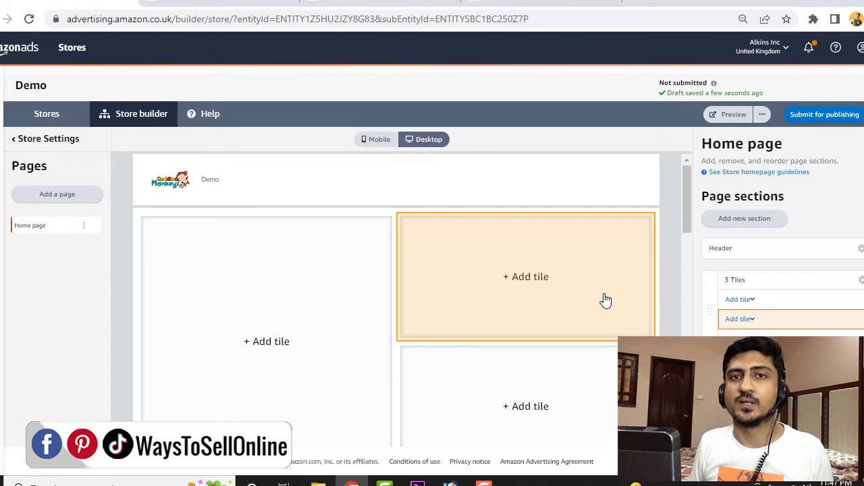
Examine the new home page's tile layout against SafeRest's banner, category tiles and best-seller section, finishing back in the store builder
{"action": "scroll", "coordinate": [555, 285], "scroll_direction": "down", "scroll_amount": 3}
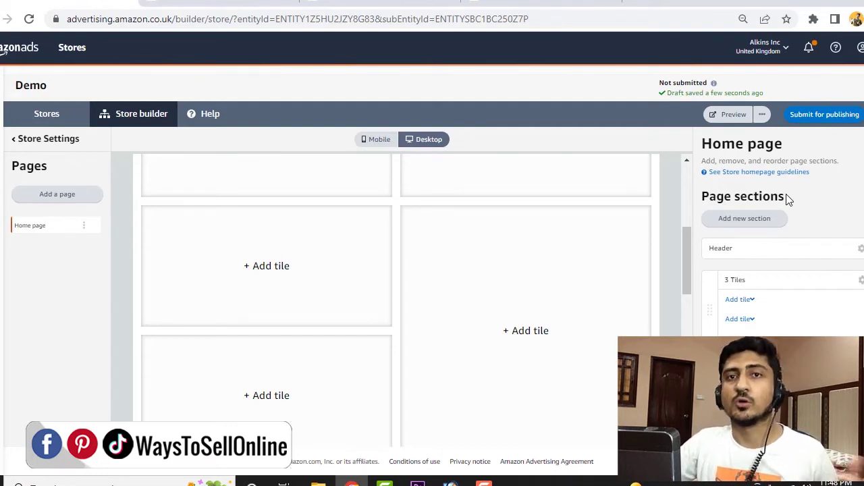
{"action": "scroll", "coordinate": [626, 199], "scroll_direction": "up", "scroll_amount": 5}
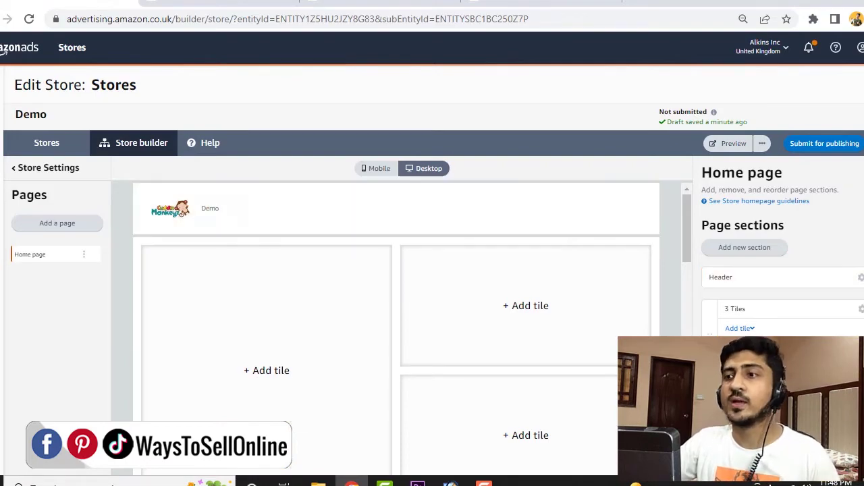
{"action": "left_click", "coordinate": [401, 3]}
{"action": "scroll", "coordinate": [432, 357], "scroll_direction": "up", "scroll_amount": 5}
{"action": "scroll", "coordinate": [433, 357], "scroll_direction": "up", "scroll_amount": 3}
{"action": "scroll", "coordinate": [92, 150], "scroll_direction": "down", "scroll_amount": 3}
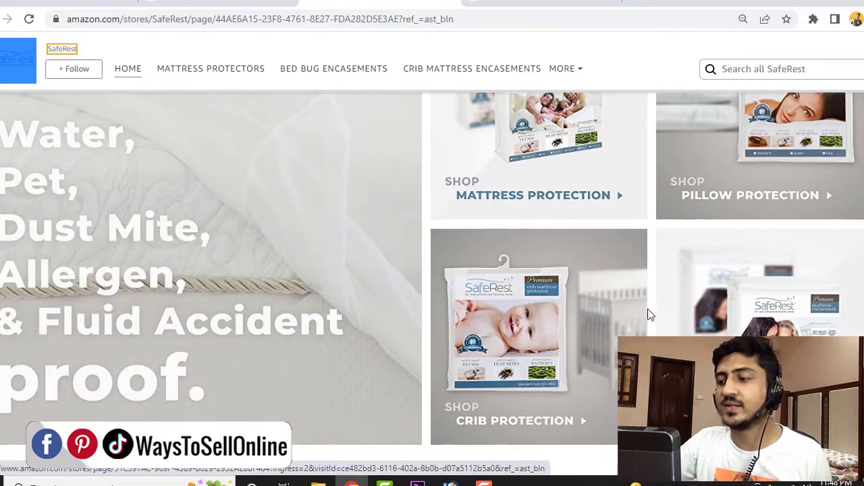
{"action": "scroll", "coordinate": [593, 323], "scroll_direction": "down", "scroll_amount": 3}
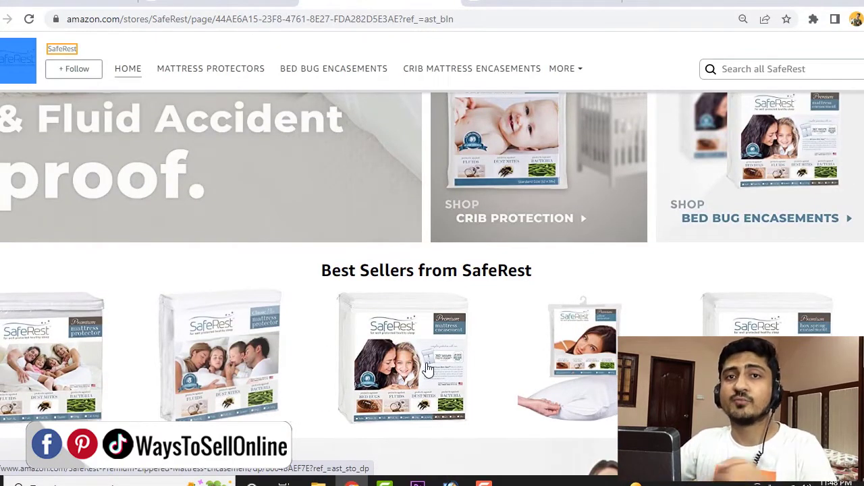
{"action": "scroll", "coordinate": [482, 181], "scroll_direction": "up", "scroll_amount": 3}
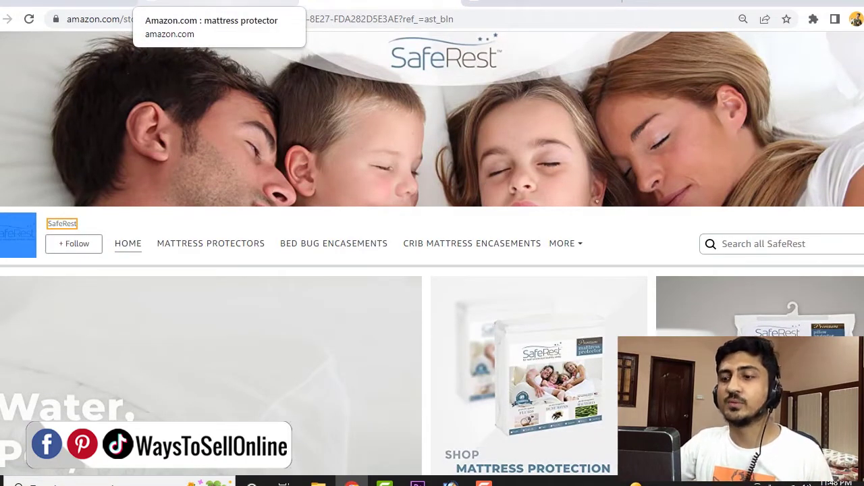
{"action": "scroll", "coordinate": [352, 230], "scroll_direction": "down", "scroll_amount": 3}
{"action": "scroll", "coordinate": [43, 144], "scroll_direction": "up", "scroll_amount": 1}
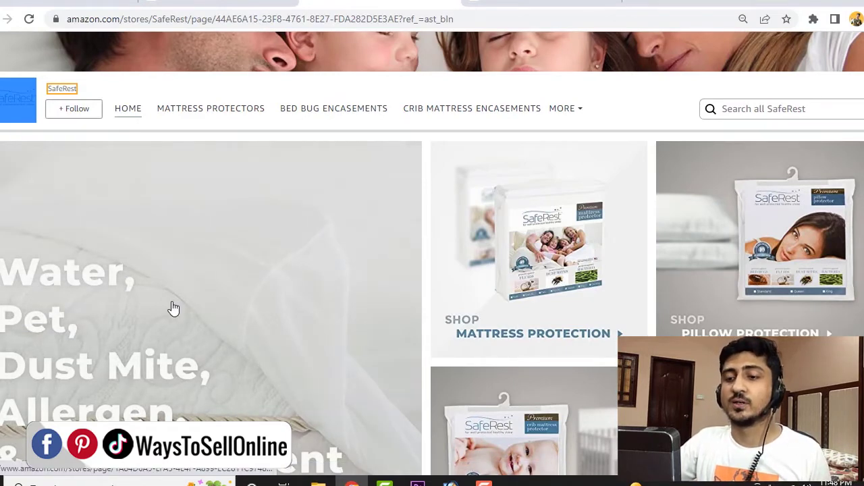
{"action": "scroll", "coordinate": [173, 309], "scroll_direction": "down", "scroll_amount": 1}
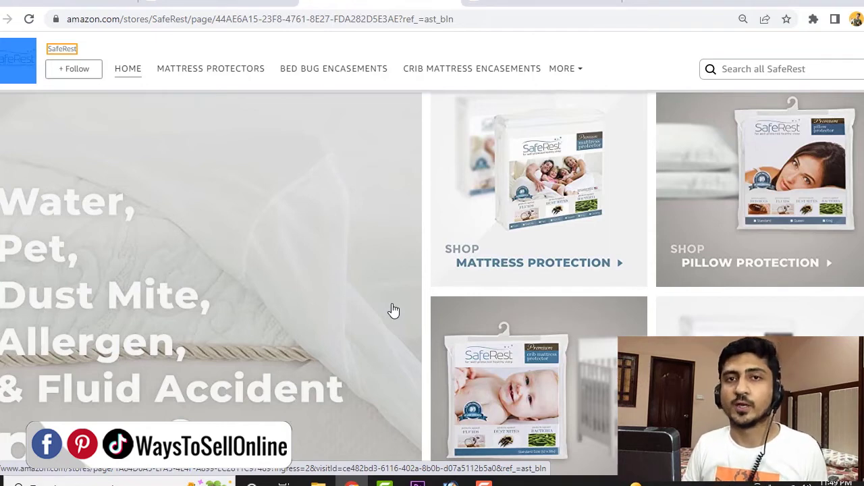
{"action": "left_click", "coordinate": [74, 3]}
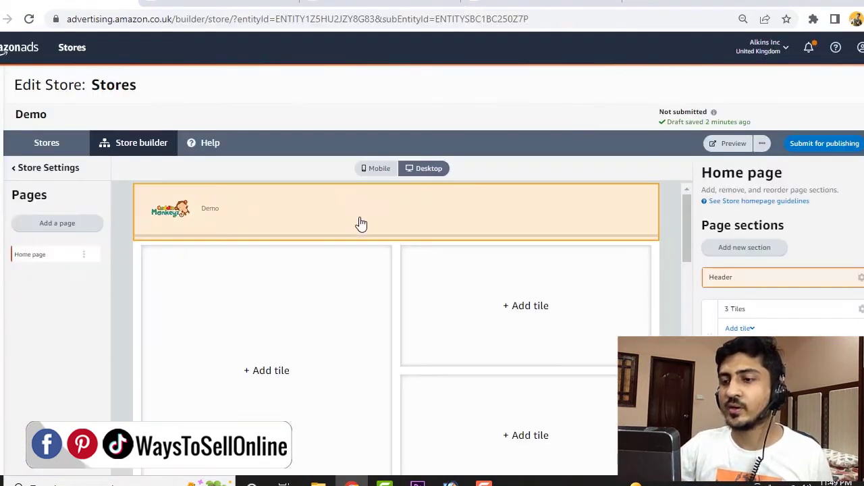
Upload Sf Banner.jpg from the Desktop as the home page's header image
{"action": "left_click", "coordinate": [736, 277]}
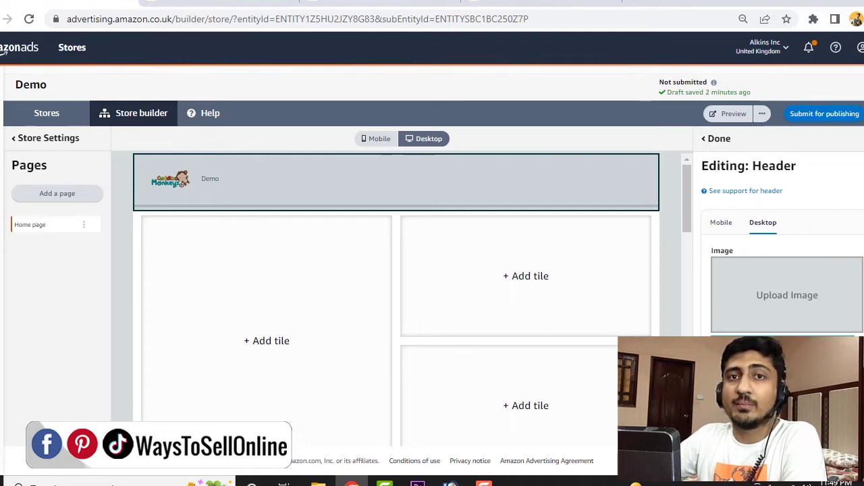
{"action": "left_click", "coordinate": [799, 300]}
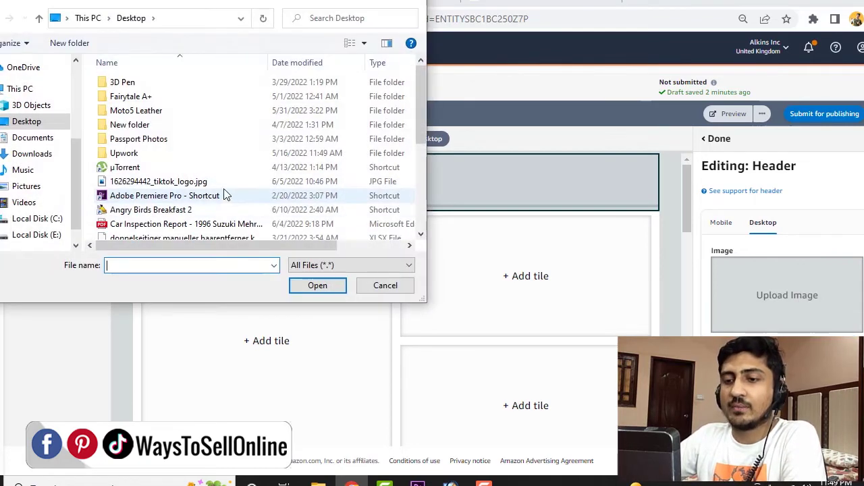
{"action": "scroll", "coordinate": [160, 195], "scroll_direction": "down", "scroll_amount": 5}
{"action": "double_click", "coordinate": [129, 134]}
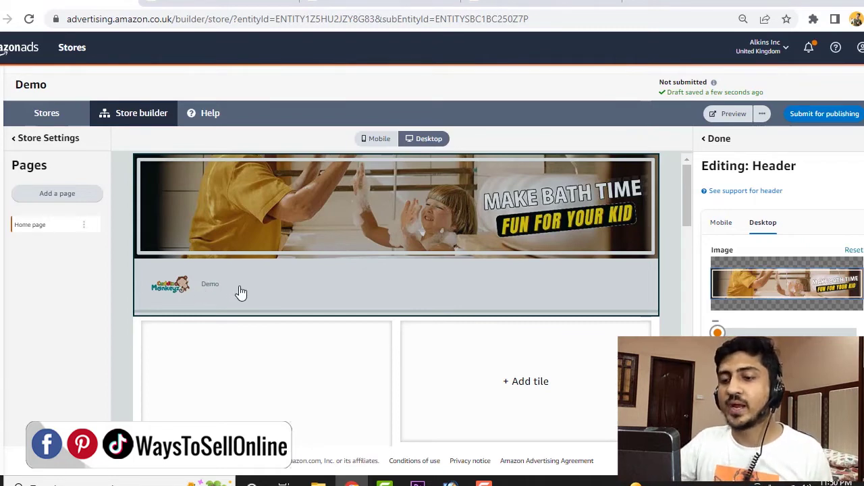
Start filling the large tile below the header and compare the available tile types, from text and image to product and video
{"action": "scroll", "coordinate": [457, 295], "scroll_direction": "down", "scroll_amount": 2}
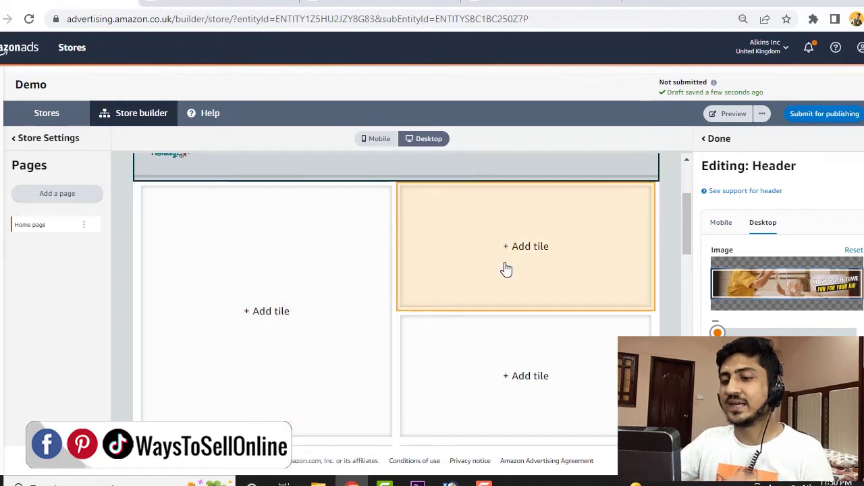
{"action": "scroll", "coordinate": [331, 318], "scroll_direction": "down", "scroll_amount": 1}
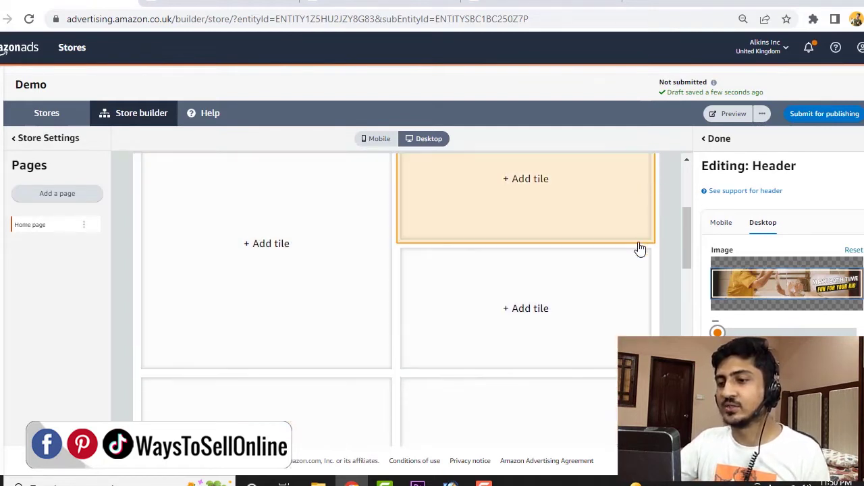
{"action": "left_click", "coordinate": [281, 253]}
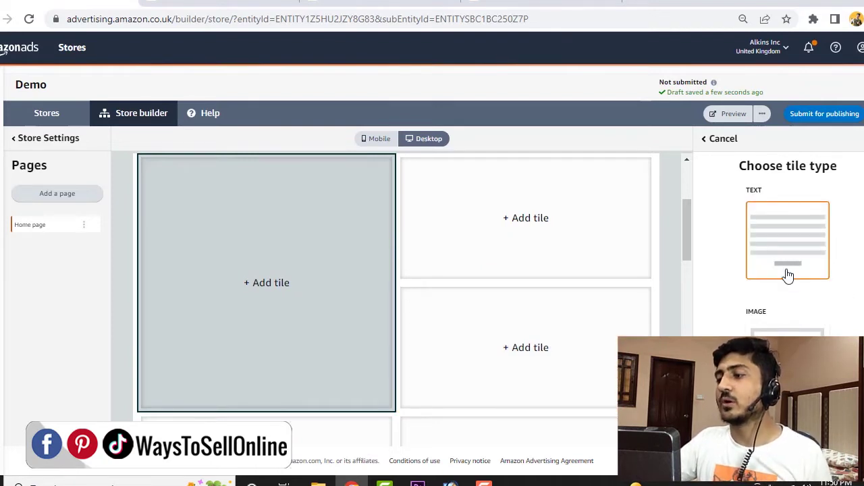
{"action": "scroll", "coordinate": [795, 252], "scroll_direction": "down", "scroll_amount": 1}
{"action": "scroll", "coordinate": [795, 252], "scroll_direction": "down", "scroll_amount": 2}
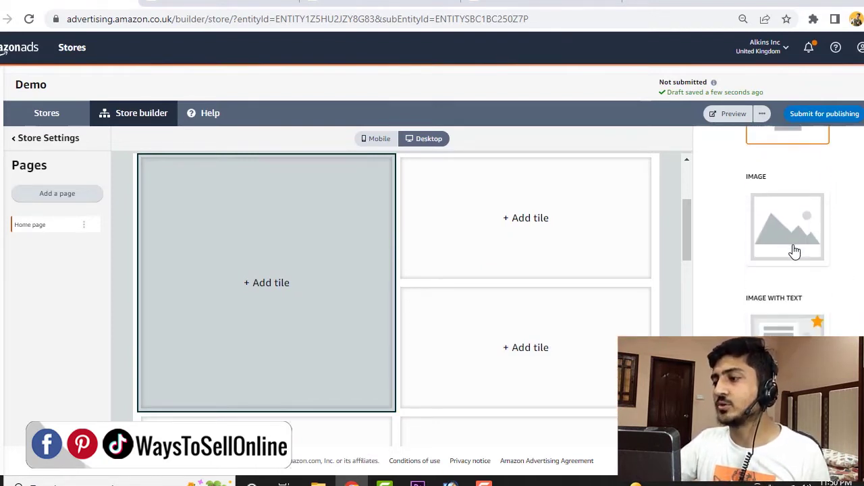
{"action": "scroll", "coordinate": [796, 251], "scroll_direction": "down", "scroll_amount": 2}
{"action": "scroll", "coordinate": [799, 250], "scroll_direction": "down", "scroll_amount": 2}
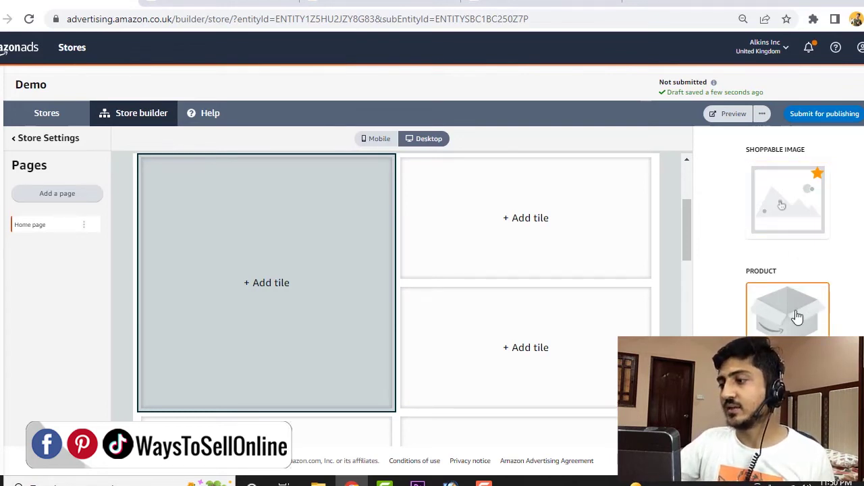
{"action": "scroll", "coordinate": [796, 315], "scroll_direction": "down", "scroll_amount": 2}
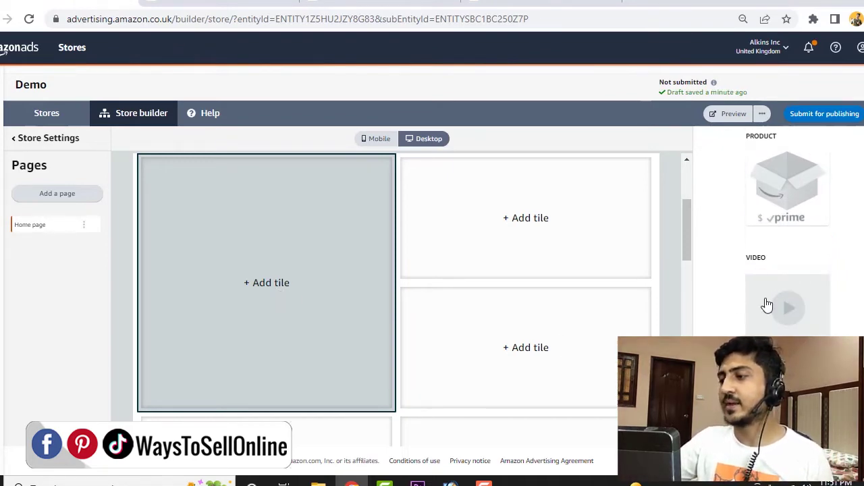
{"action": "scroll", "coordinate": [766, 303], "scroll_direction": "down", "scroll_amount": 5}
{"action": "scroll", "coordinate": [835, 308], "scroll_direction": "up", "scroll_amount": 2}
{"action": "scroll", "coordinate": [806, 297], "scroll_direction": "down", "scroll_amount": 1}
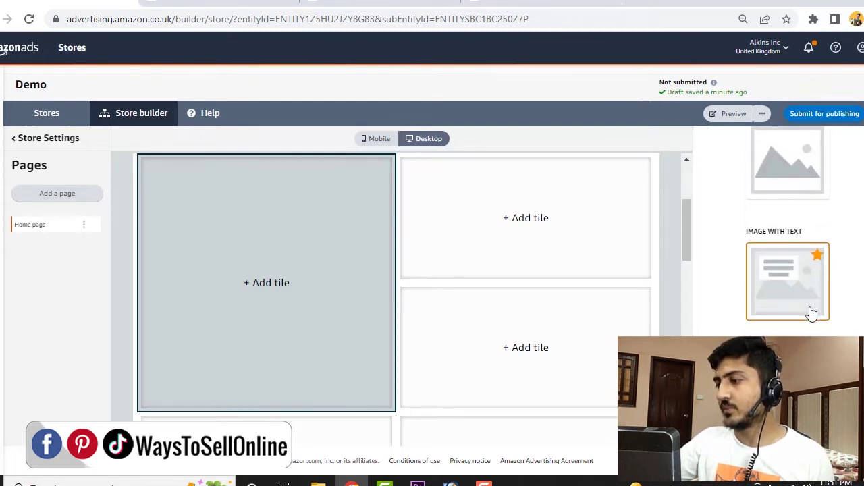
Make the large tile a product tile and assign it the HYGIENETEX mattress protector with ASIN B09DWPMR86
{"action": "left_click", "coordinate": [776, 322]}
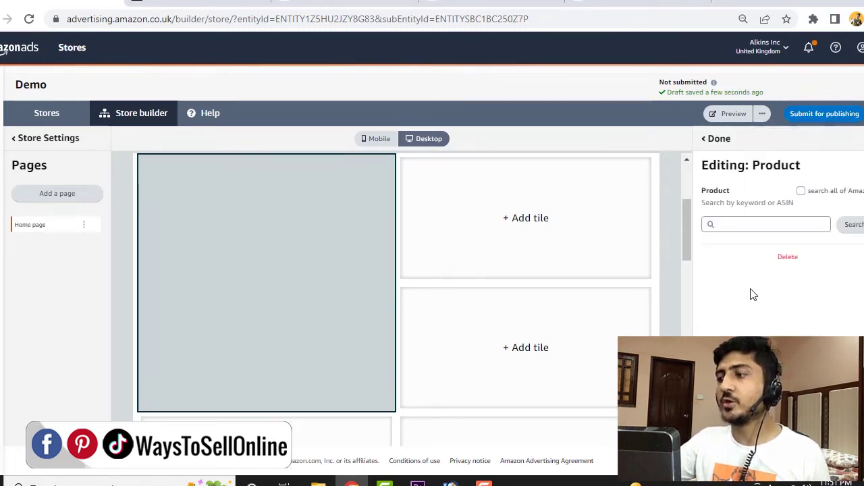
{"action": "left_click", "coordinate": [749, 226]}
{"action": "type", "text": "B09DWPMR86"}
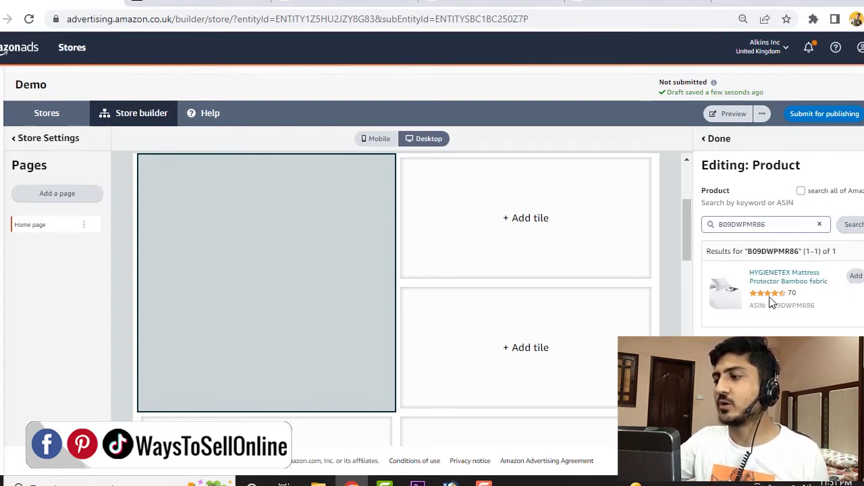
{"action": "left_click", "coordinate": [859, 278]}
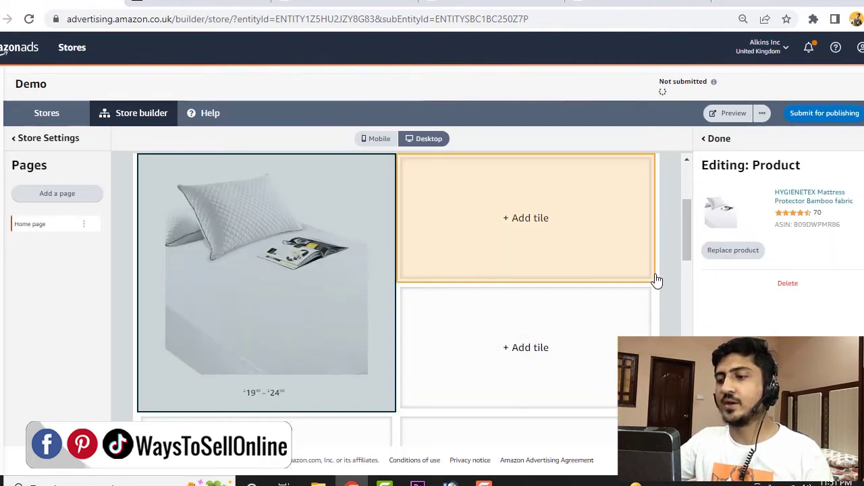
Add a centered text tile beside the product: "Lorem Ipsum is simply dummy text of the printing and typesetting industry. Lorem Ipsum has been the industry's standard."
{"action": "left_click", "coordinate": [527, 228]}
{"action": "left_click", "coordinate": [788, 245]}
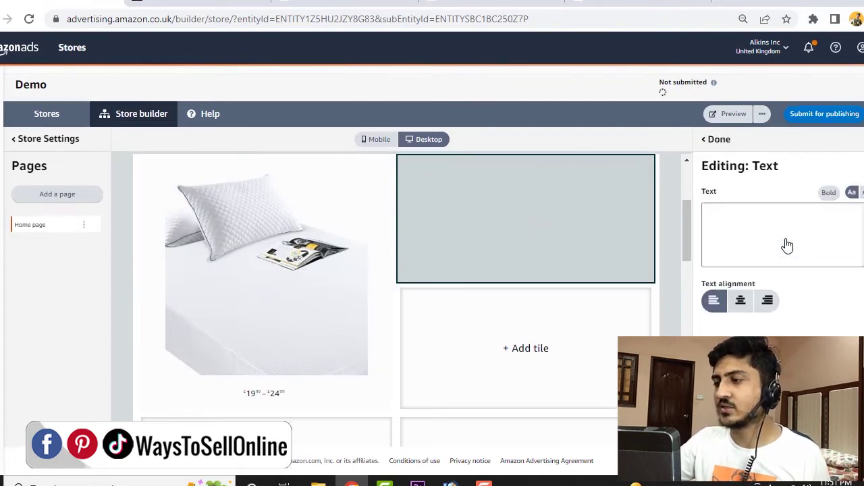
{"action": "type", "text": "Lorem Ipsum is simply dummy text of the printing and typesetting industry. Lorem Ipsum has been the industry's standard."}
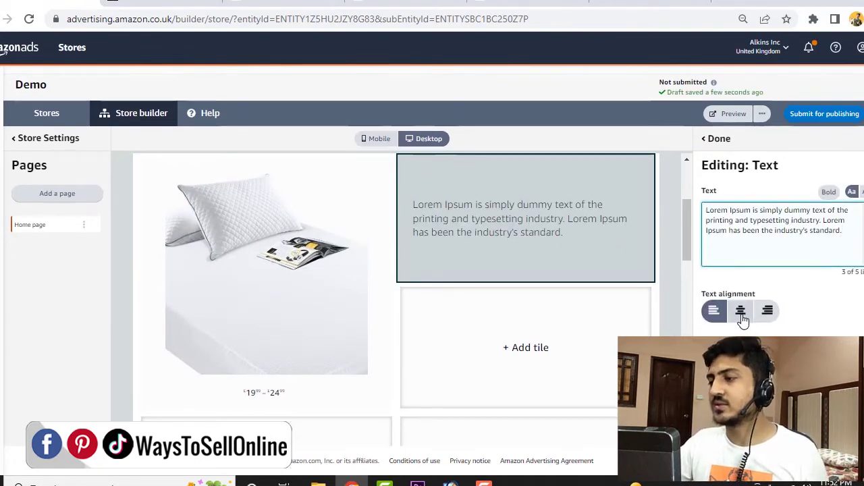
{"action": "left_click", "coordinate": [742, 312]}
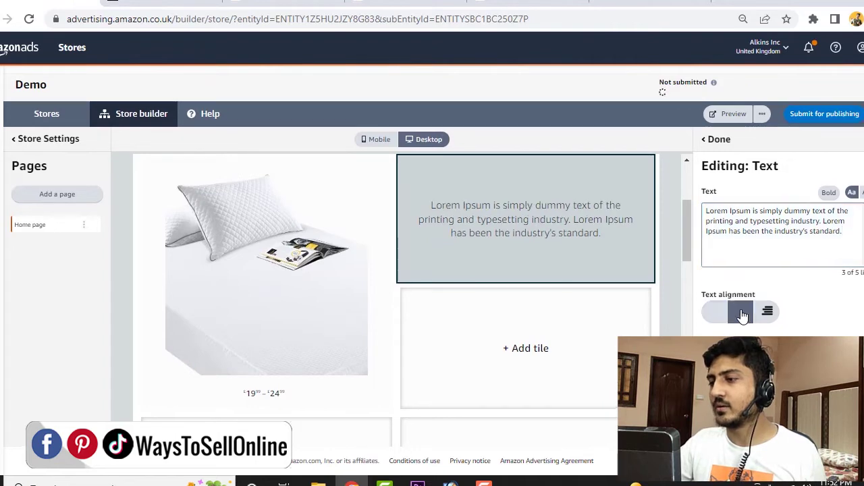
{"action": "scroll", "coordinate": [741, 312], "scroll_direction": "down", "scroll_amount": 2}
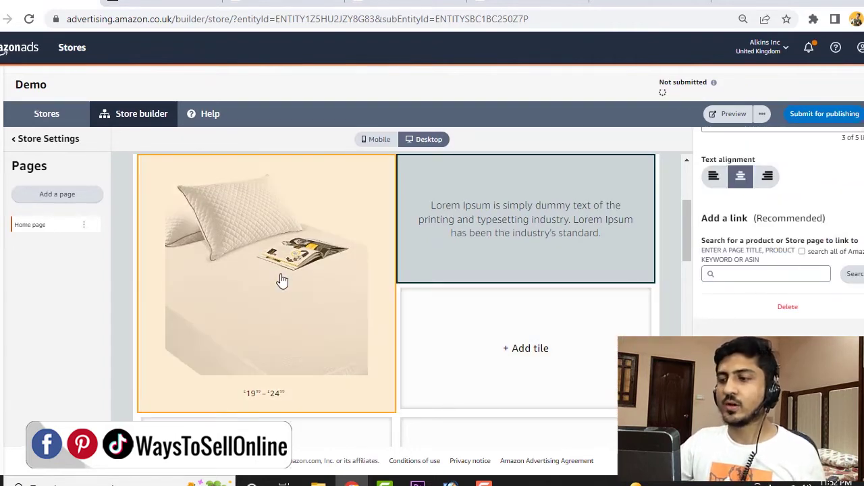
Make the empty tile beneath the Lorem Ipsum text an image tile
{"action": "left_click", "coordinate": [540, 353]}
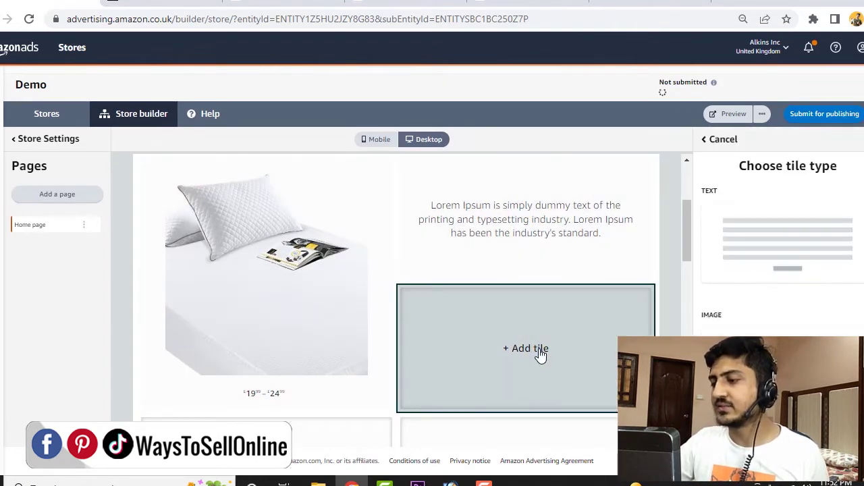
{"action": "scroll", "coordinate": [721, 308], "scroll_direction": "down", "scroll_amount": 2}
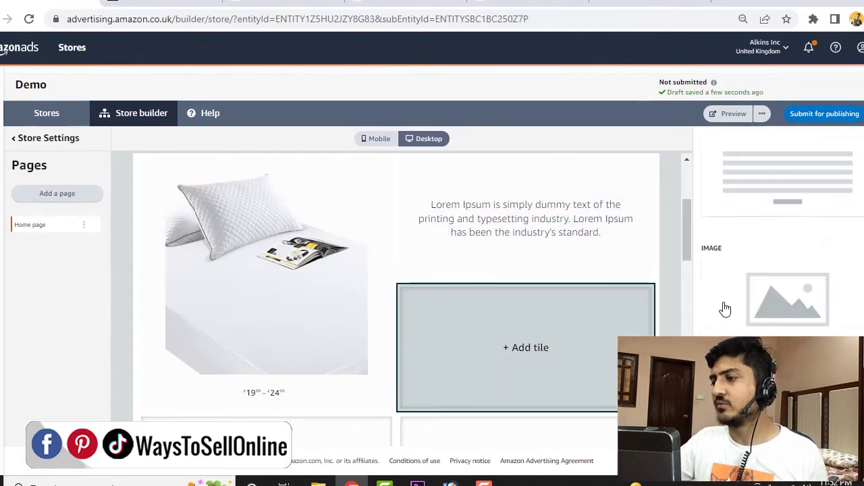
{"action": "left_click", "coordinate": [788, 317]}
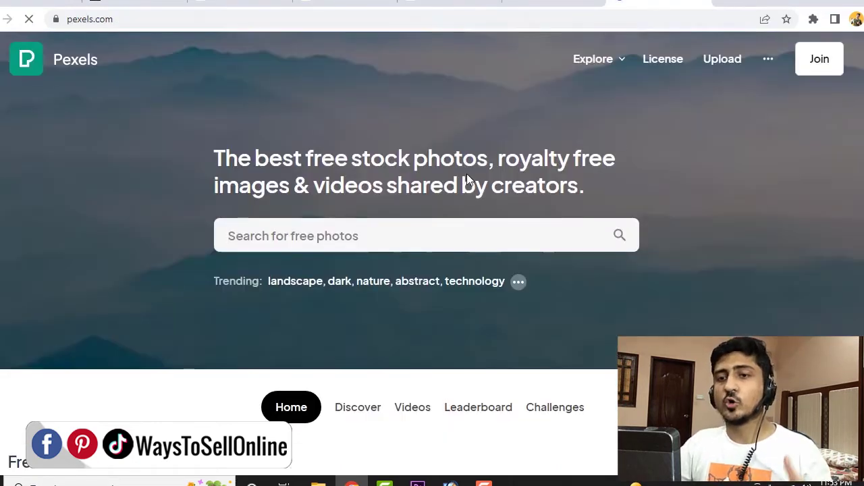
Search Pexels for "nature" and save the photo of snow-capped mountains under a green aurora to the Desktop
{"action": "type", "text": "nature"}
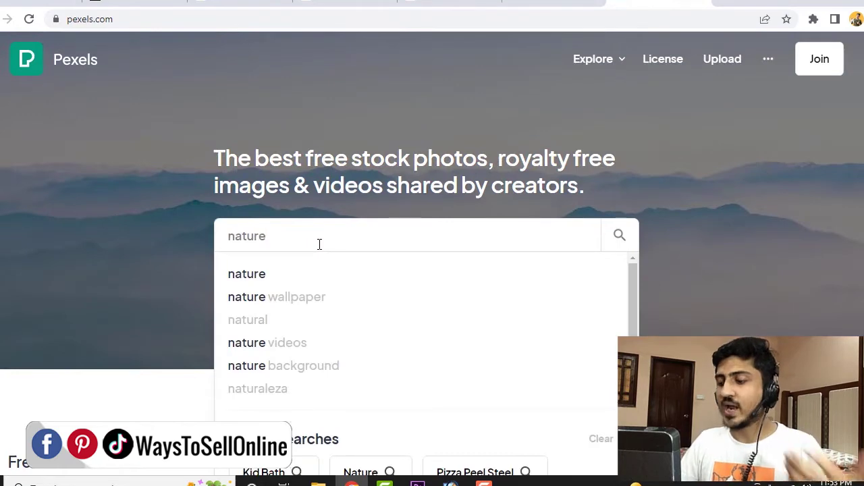
{"action": "key", "text": "Return"}
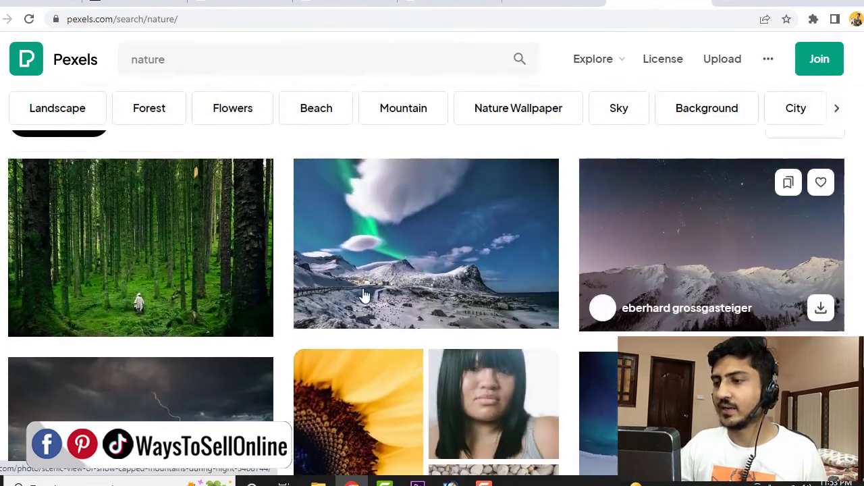
{"action": "left_click", "coordinate": [405, 266]}
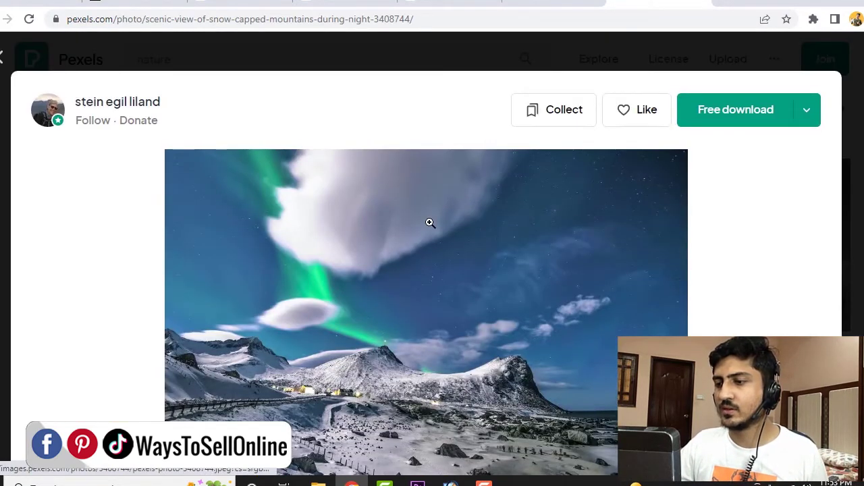
{"action": "right_click", "coordinate": [429, 222]}
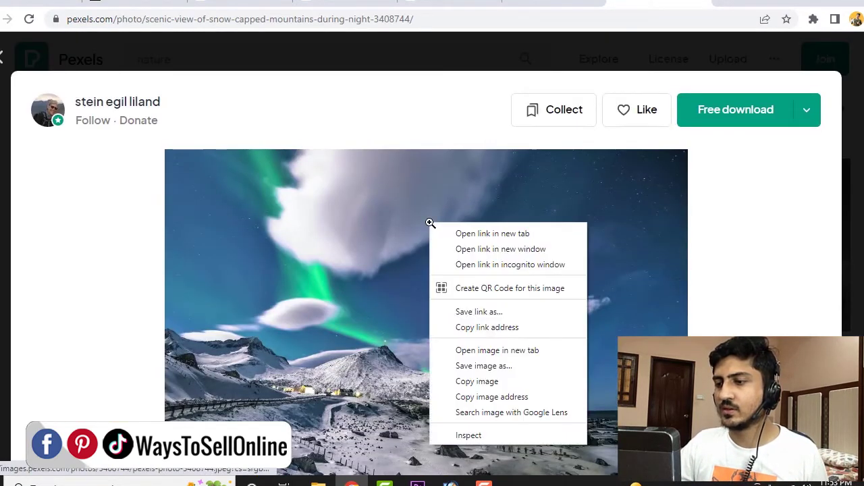
{"action": "left_click", "coordinate": [483, 365]}
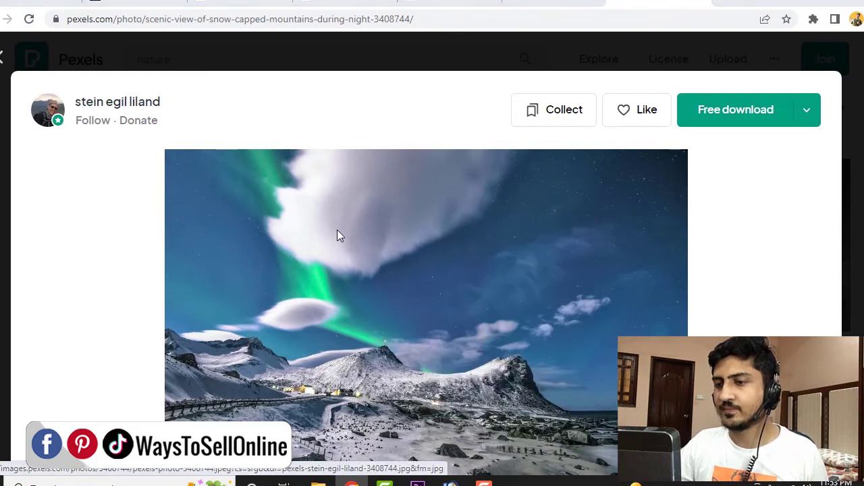
{"action": "left_click", "coordinate": [334, 289]}
Return to the store builder and upload pexels-photo-3408744.jpeg into the image tile
{"action": "left_click", "coordinate": [139, 3]}
{"action": "scroll", "coordinate": [473, 202], "scroll_direction": "down", "scroll_amount": 2}
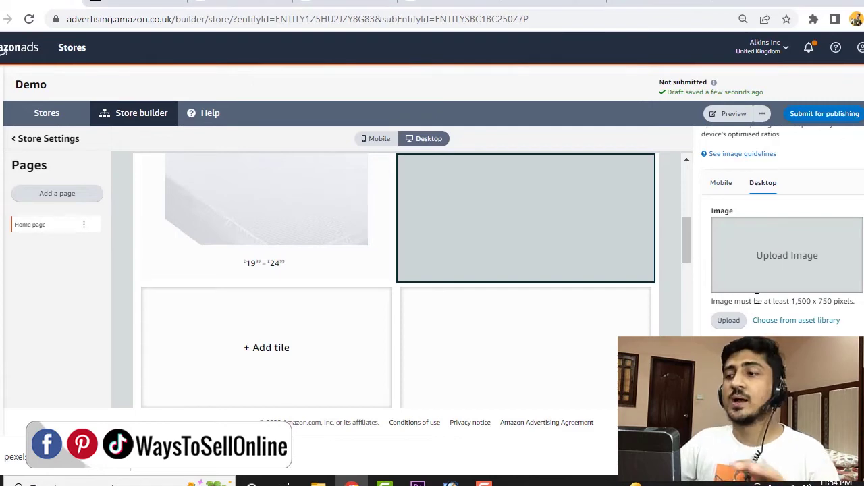
{"action": "left_click", "coordinate": [793, 250]}
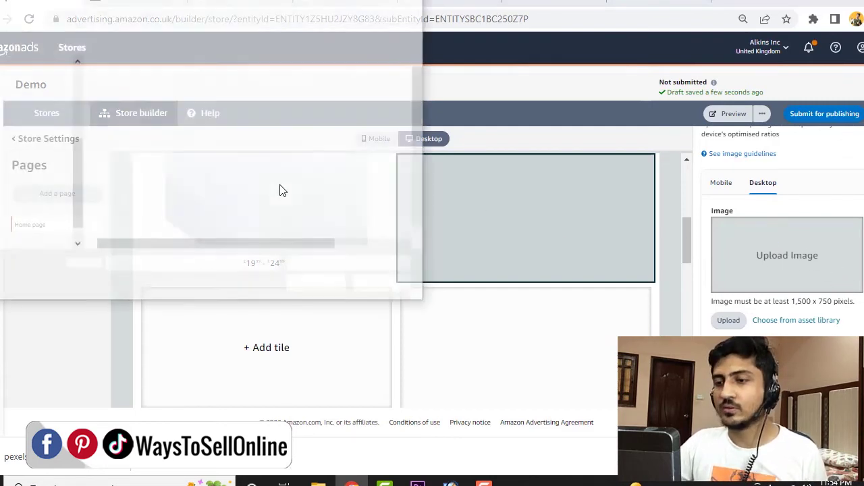
{"action": "left_click", "coordinate": [277, 183]}
{"action": "scroll", "coordinate": [203, 155], "scroll_direction": "down", "scroll_amount": 5}
{"action": "left_click", "coordinate": [138, 111]}
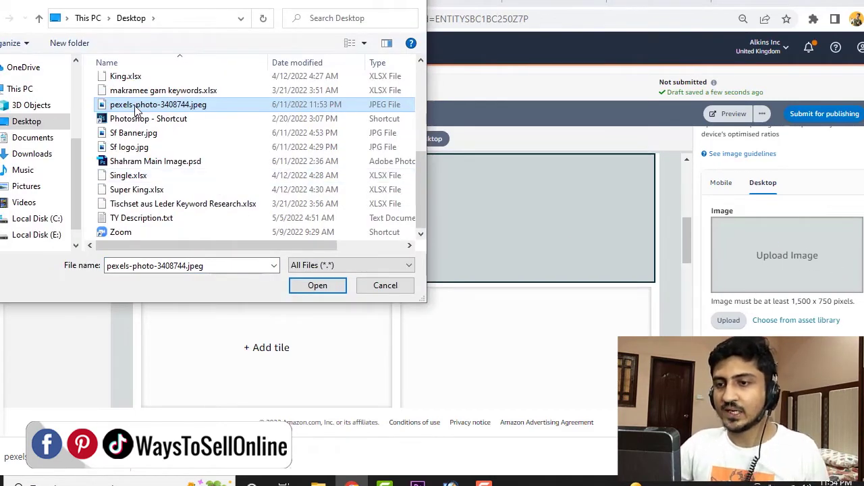
{"action": "double_click", "coordinate": [138, 110]}
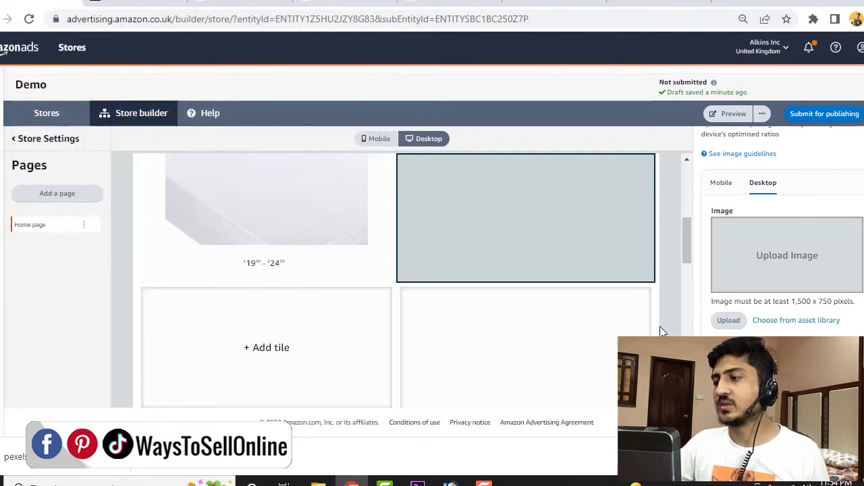
Review the home page from the header banner through the product, text and image tiles to the empty tiles below
{"action": "scroll", "coordinate": [660, 326], "scroll_direction": "up", "scroll_amount": 1}
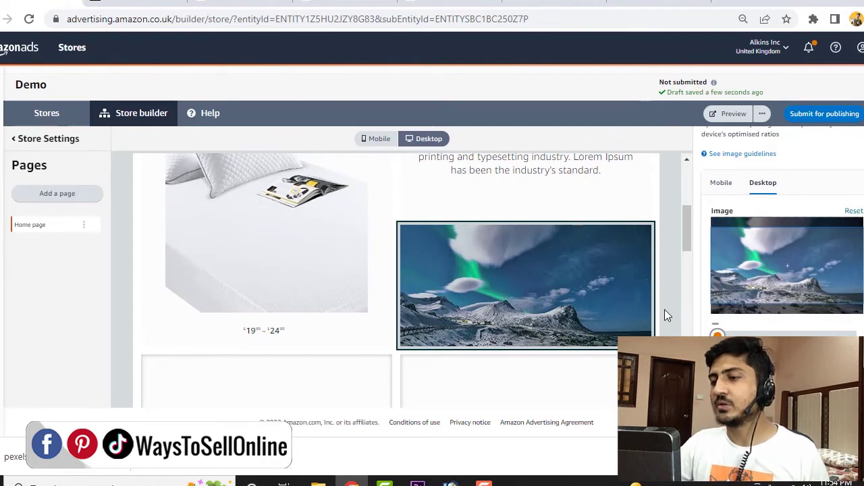
{"action": "scroll", "coordinate": [664, 309], "scroll_direction": "up", "scroll_amount": 3}
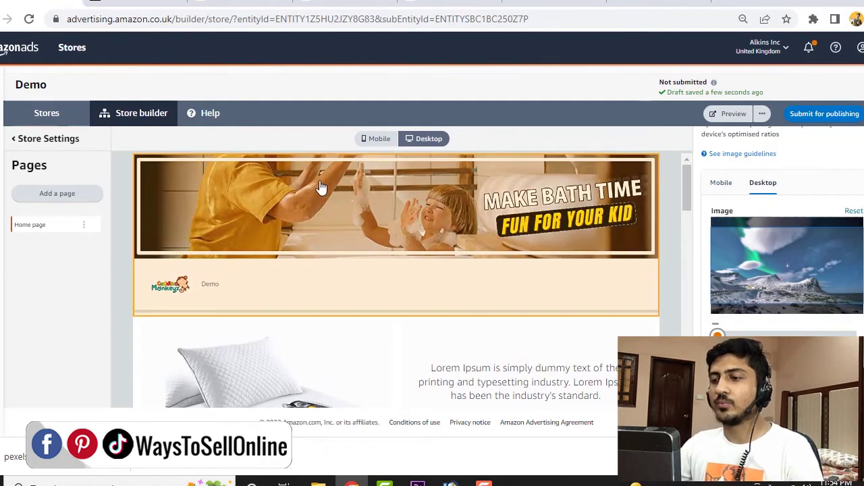
{"action": "scroll", "coordinate": [229, 294], "scroll_direction": "down", "scroll_amount": 2}
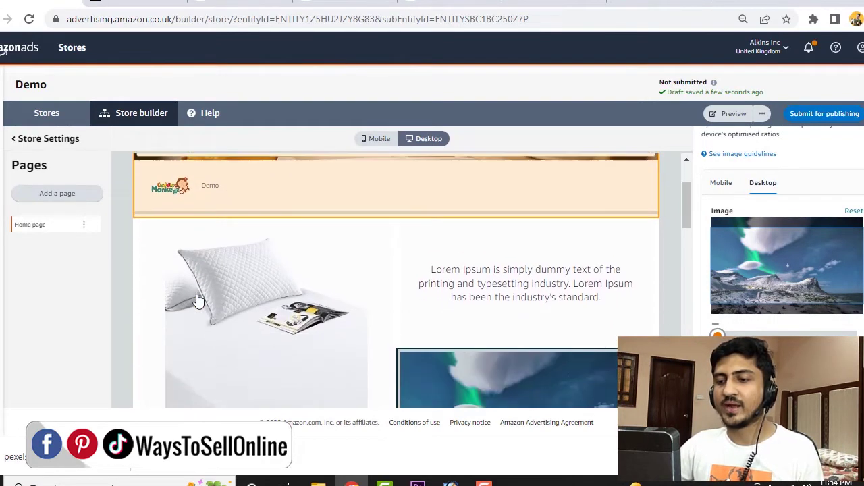
{"action": "scroll", "coordinate": [500, 251], "scroll_direction": "down", "scroll_amount": 2}
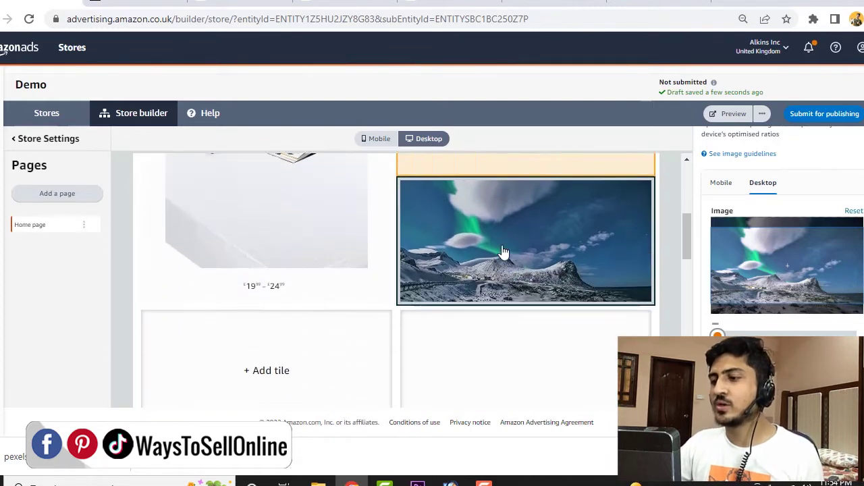
{"action": "scroll", "coordinate": [285, 293], "scroll_direction": "down", "scroll_amount": 2}
{"action": "scroll", "coordinate": [515, 309], "scroll_direction": "up", "scroll_amount": 1}
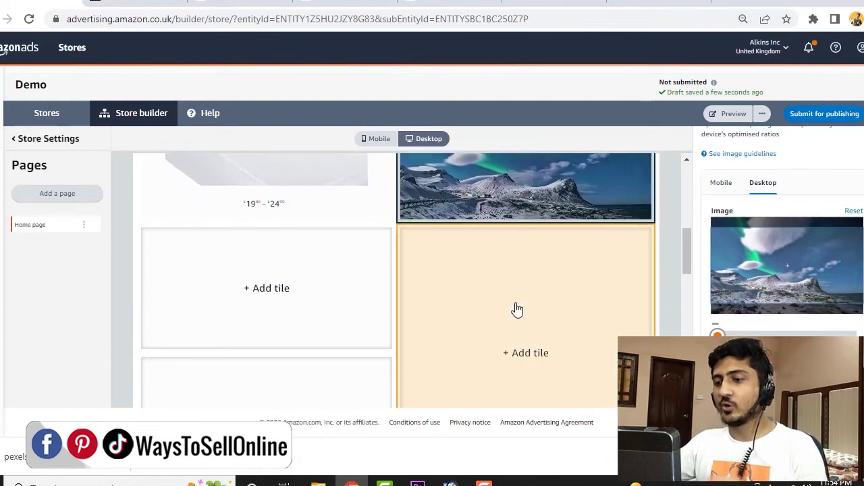
{"action": "scroll", "coordinate": [518, 312], "scroll_direction": "down", "scroll_amount": 1}
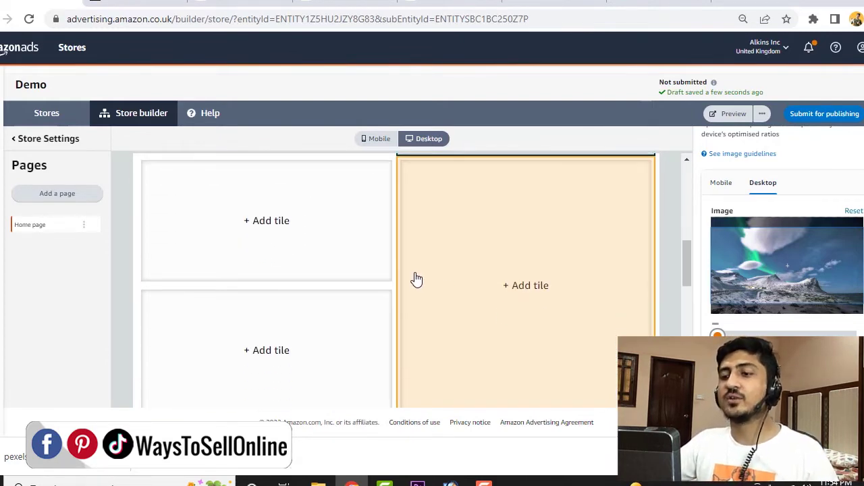
Finish editing the image tile and add a new video section to the home page
{"action": "scroll", "coordinate": [415, 284], "scroll_direction": "down", "scroll_amount": 1}
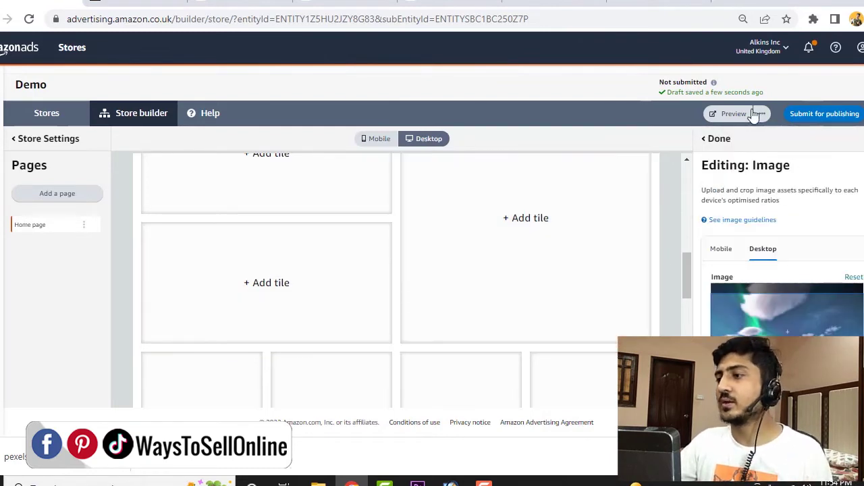
{"action": "left_click", "coordinate": [714, 139]}
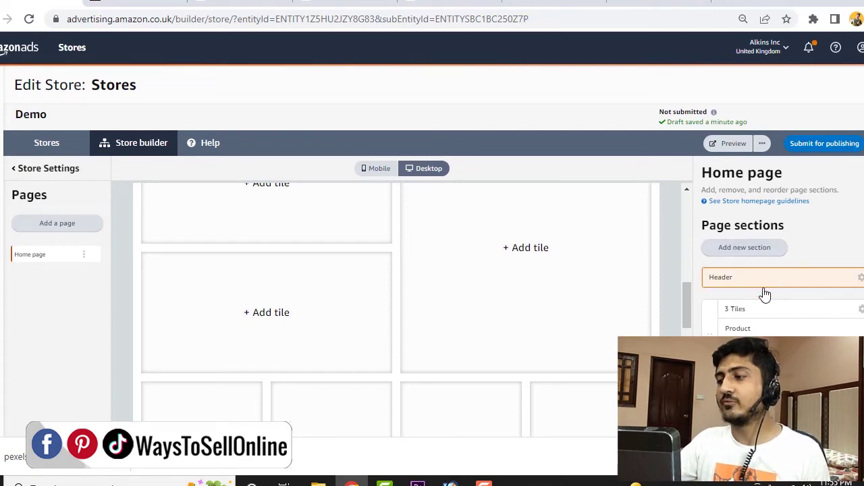
{"action": "scroll", "coordinate": [517, 282], "scroll_direction": "down", "scroll_amount": 2}
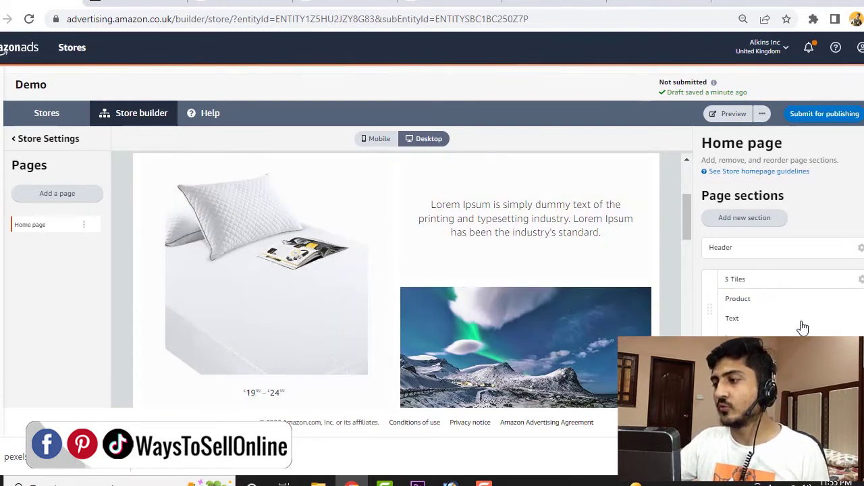
{"action": "left_click", "coordinate": [744, 220]}
{"action": "scroll", "coordinate": [783, 295], "scroll_direction": "down", "scroll_amount": 8}
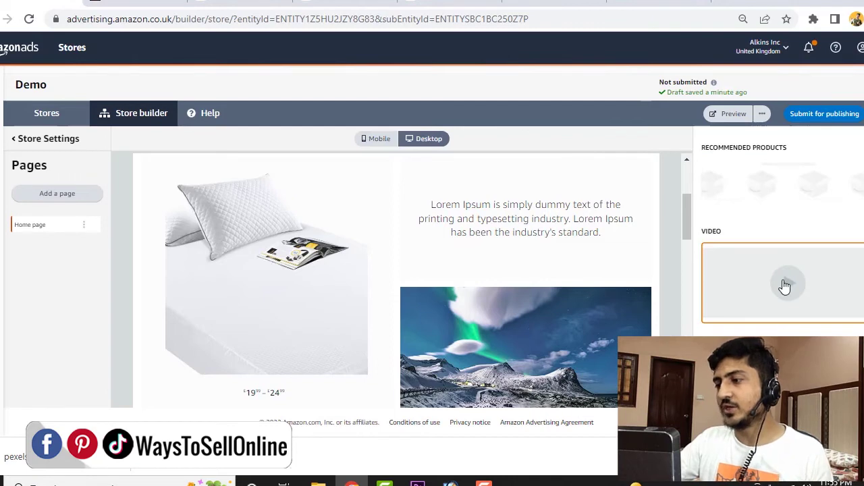
{"action": "left_click", "coordinate": [783, 284]}
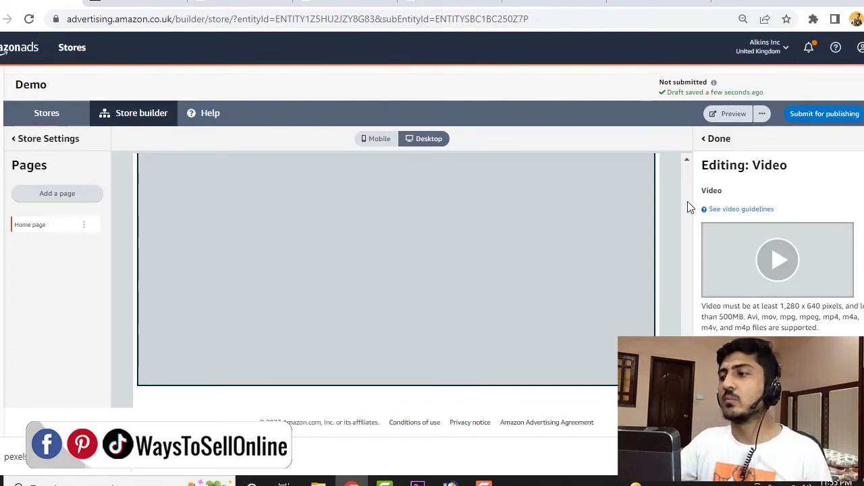
Close the video editor and move the video section up between the filled product, text and image tiles and the empty tiles
{"action": "left_click", "coordinate": [719, 139]}
{"action": "scroll", "coordinate": [773, 299], "scroll_direction": "down", "scroll_amount": 2}
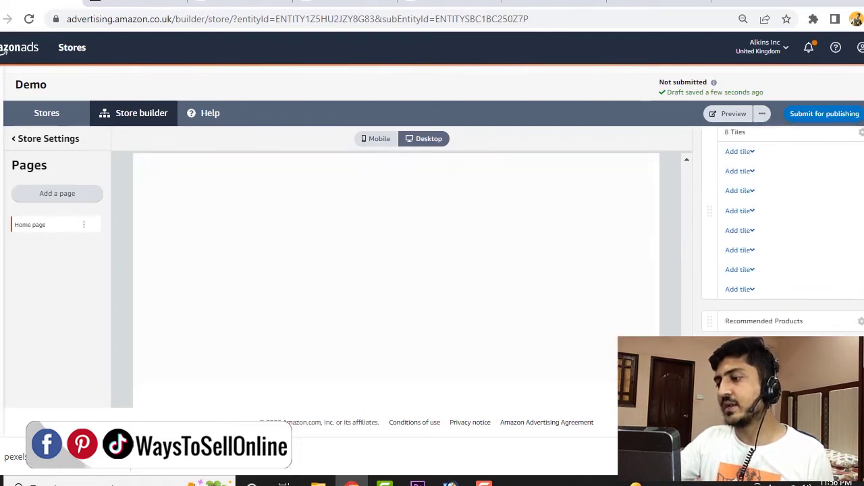
{"action": "left_click_drag", "start_coordinate": [709, 358], "coordinate": [708, 199]}
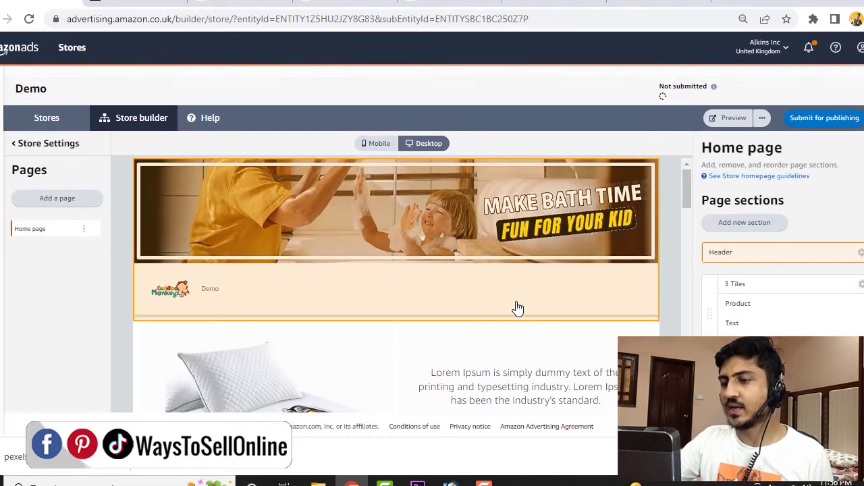
Upload Amazon PPC Video Bath Bomb.mp4 into the home page's video section
{"action": "scroll", "coordinate": [371, 289], "scroll_direction": "down", "scroll_amount": 3}
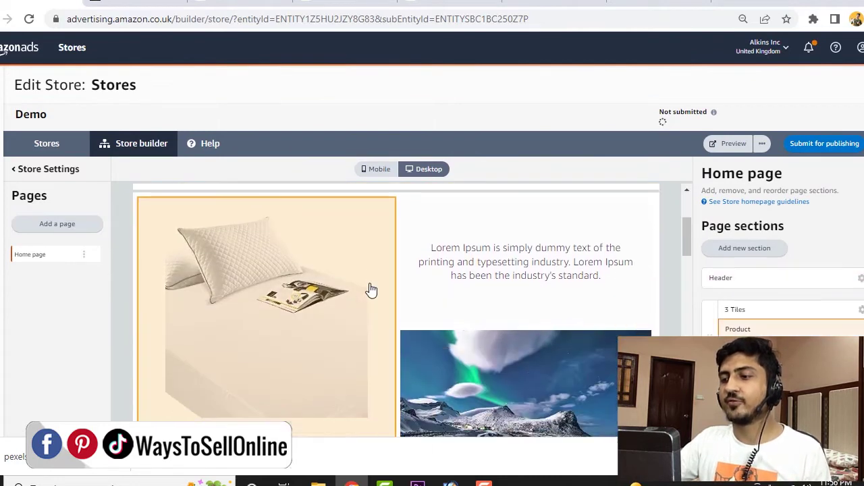
{"action": "scroll", "coordinate": [371, 289], "scroll_direction": "down", "scroll_amount": 5}
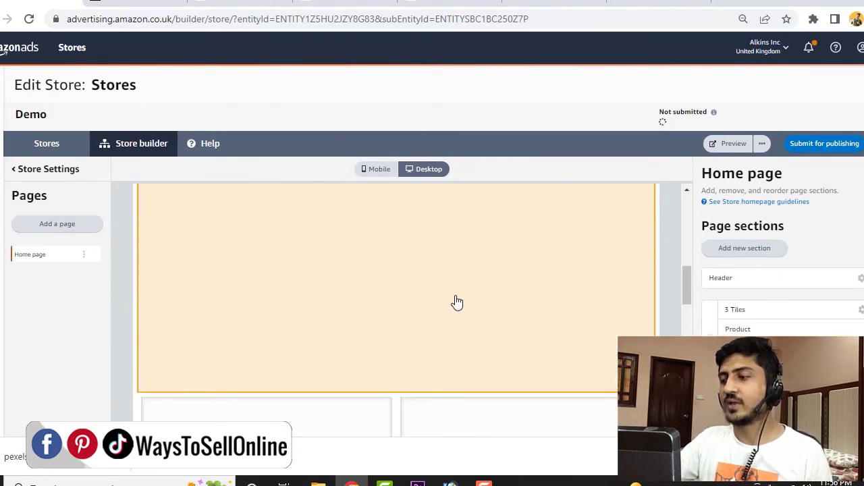
{"action": "left_click", "coordinate": [448, 294]}
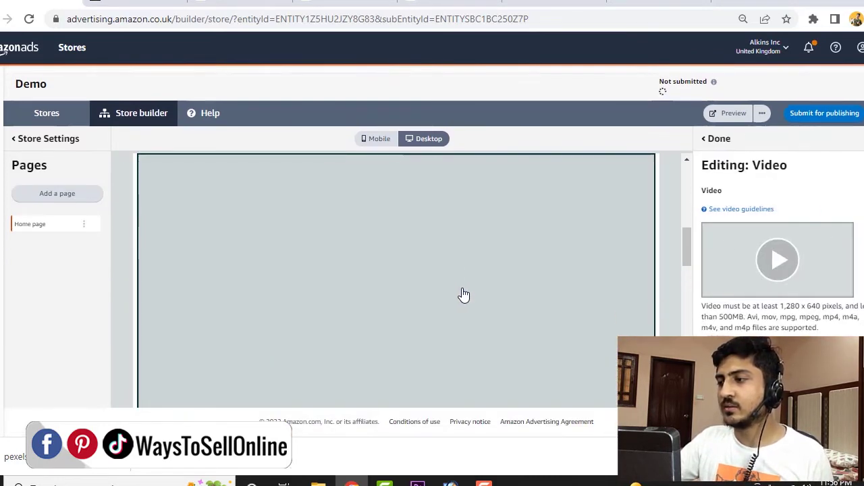
{"action": "left_click", "coordinate": [738, 352]}
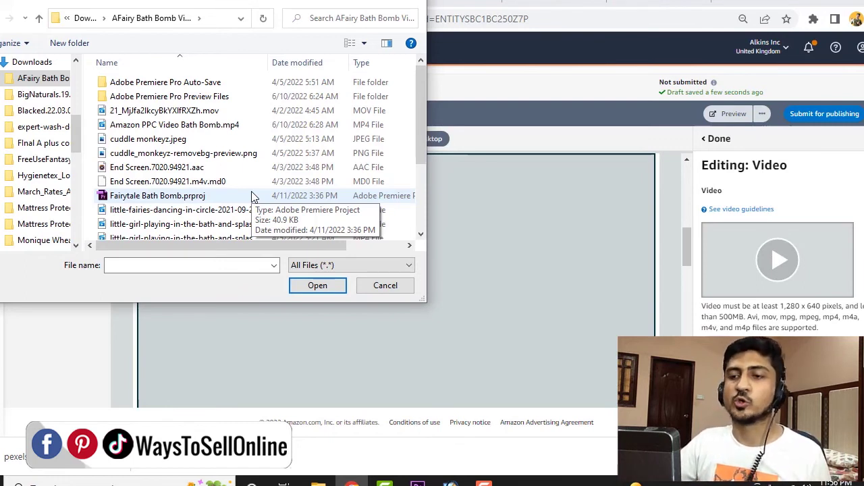
{"action": "double_click", "coordinate": [145, 125]}
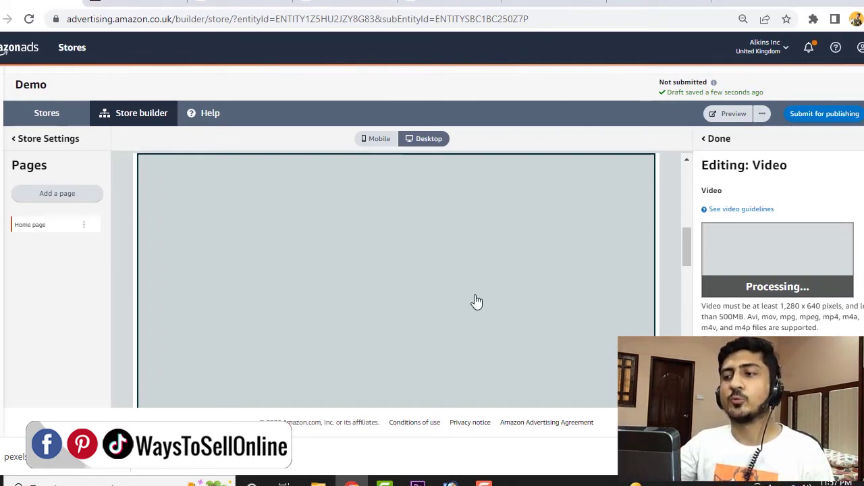
Look over the home page in the desktop layout and in the mobile layout, from the header down to the empty tiles
{"action": "scroll", "coordinate": [475, 302], "scroll_direction": "up", "scroll_amount": 5}
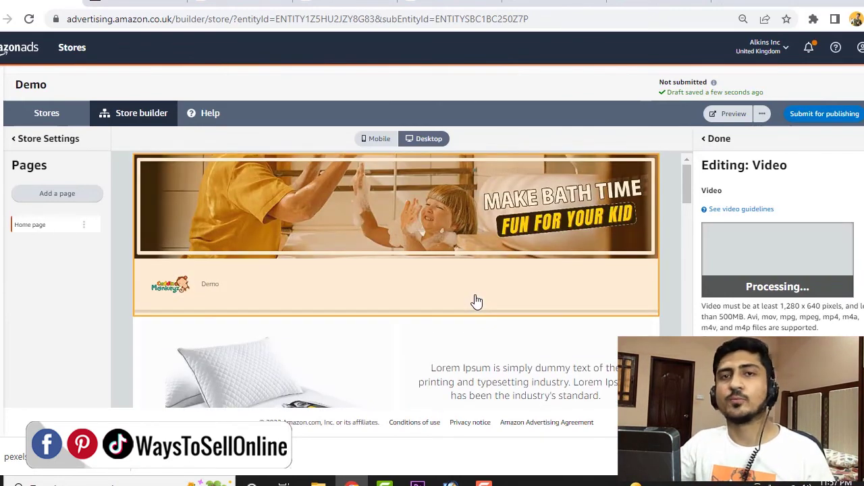
{"action": "scroll", "coordinate": [475, 301], "scroll_direction": "down", "scroll_amount": 3}
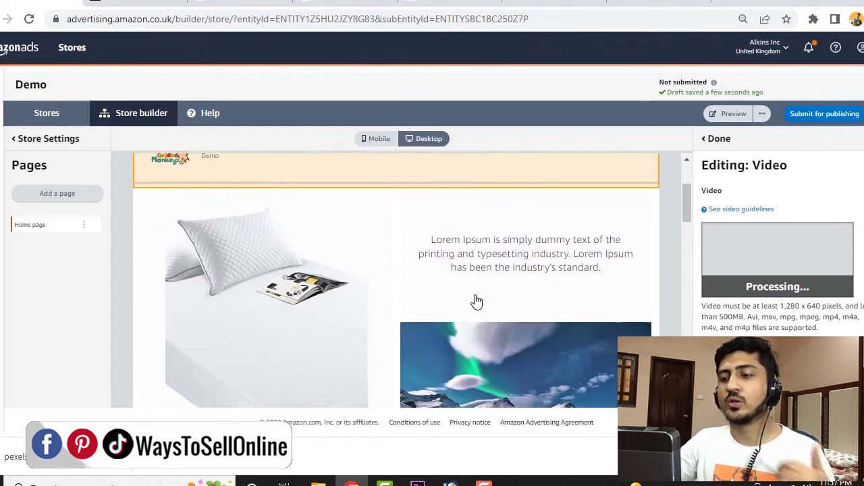
{"action": "scroll", "coordinate": [475, 301], "scroll_direction": "down", "scroll_amount": 5}
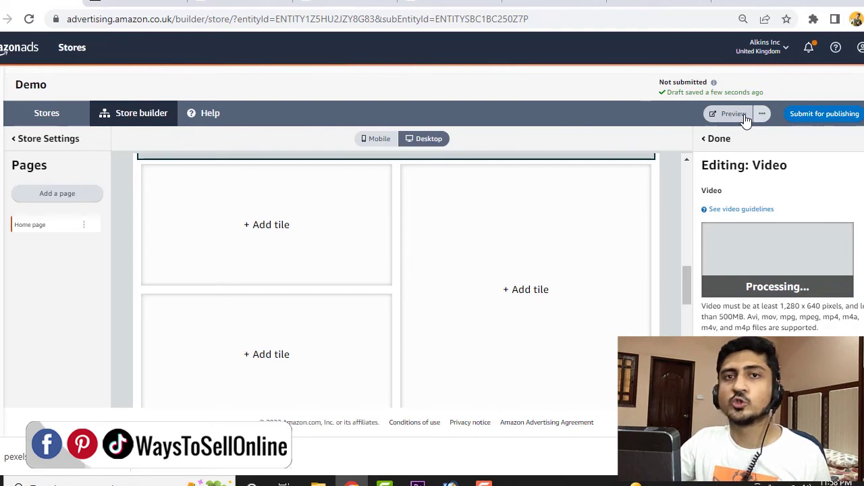
{"action": "scroll", "coordinate": [642, 269], "scroll_direction": "up", "scroll_amount": 5}
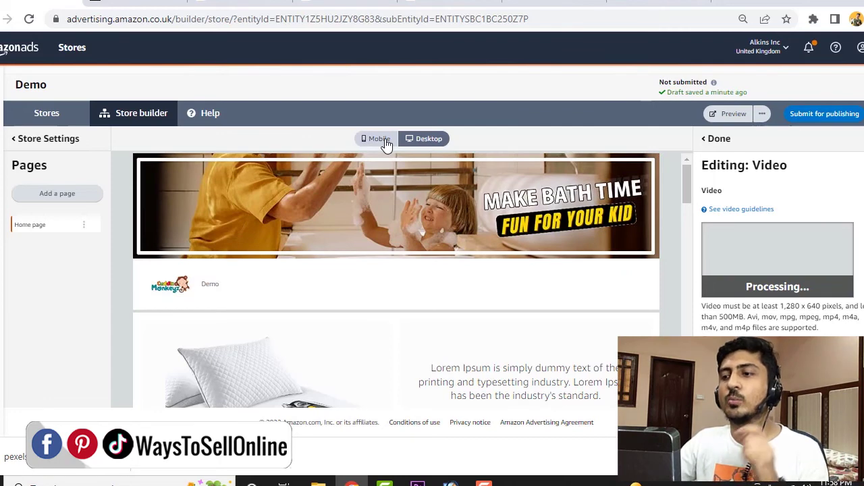
{"action": "left_click", "coordinate": [385, 145]}
{"action": "scroll", "coordinate": [463, 261], "scroll_direction": "down", "scroll_amount": 3}
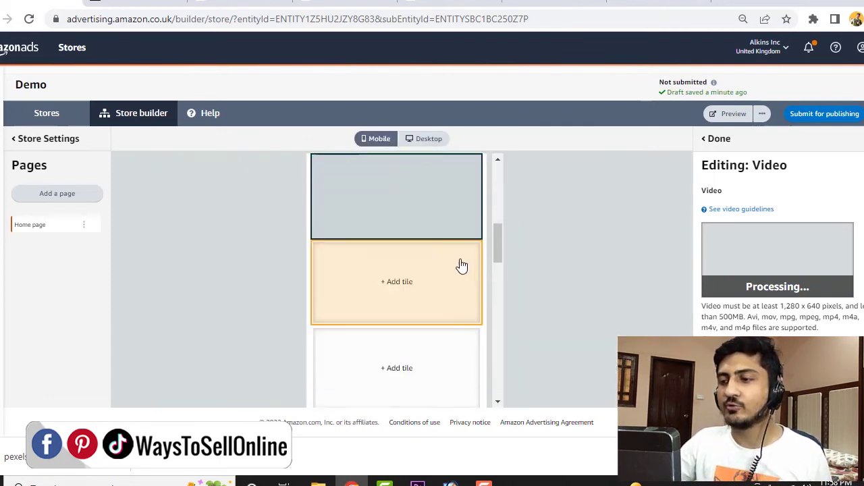
{"action": "scroll", "coordinate": [423, 287], "scroll_direction": "up", "scroll_amount": 2}
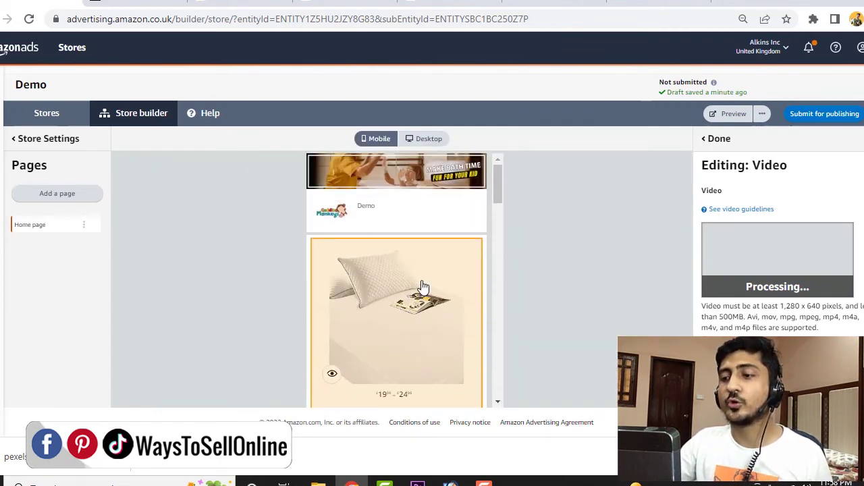
Open the store preview and enlarge its window to full size
{"action": "left_click", "coordinate": [729, 114]}
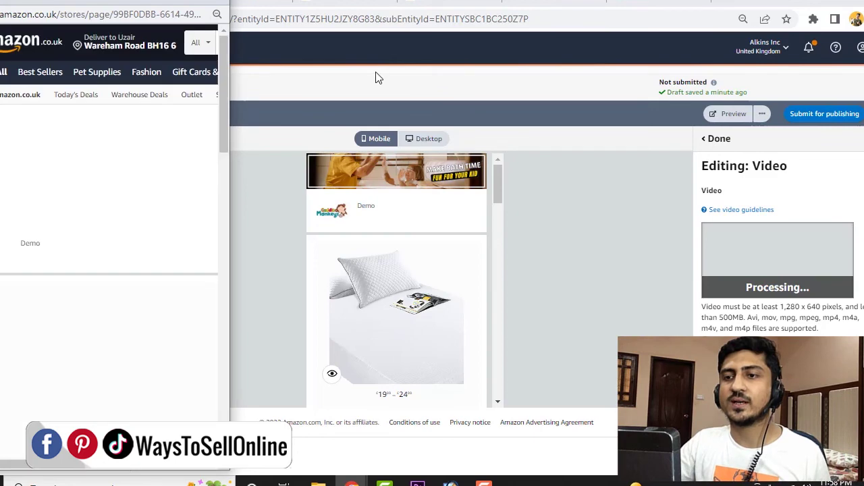
{"action": "double_click", "coordinate": [181, 6]}
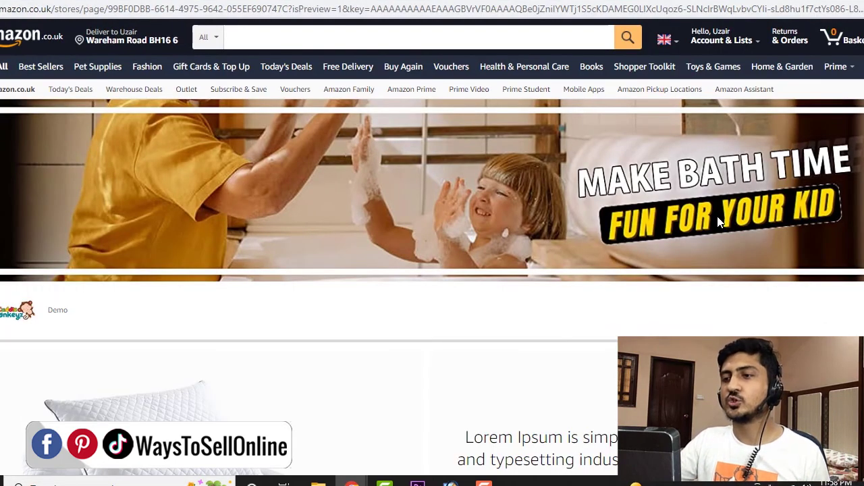